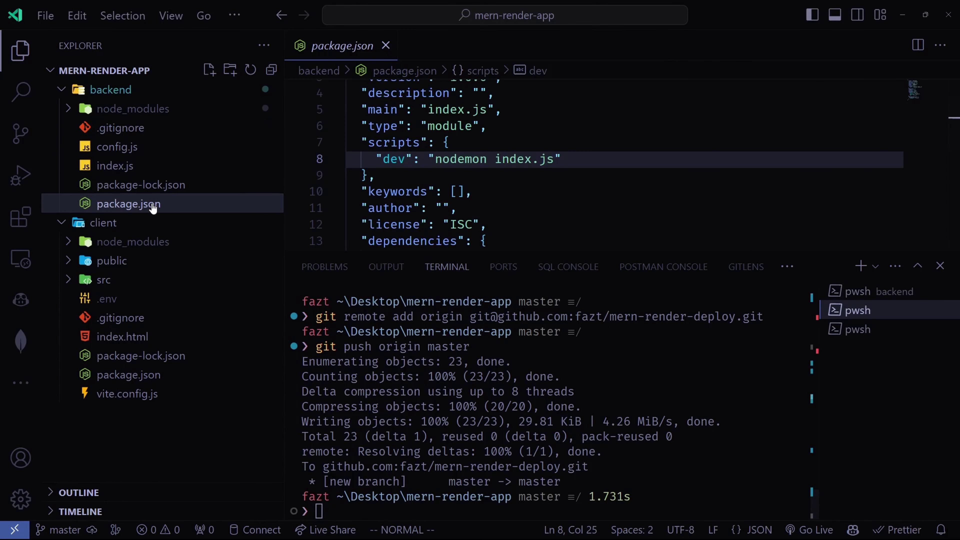
Add a "start" script running "node index.js" beneath the dev script in the backend package.json and save the file
{"action": "key", "text": "ctrl+j"}
{"action": "left_click_drag", "start_coordinate": [373, 173], "coordinate": [562, 173]}
{"action": "key", "text": "Escape"}
{"action": "type", "text": "a"}
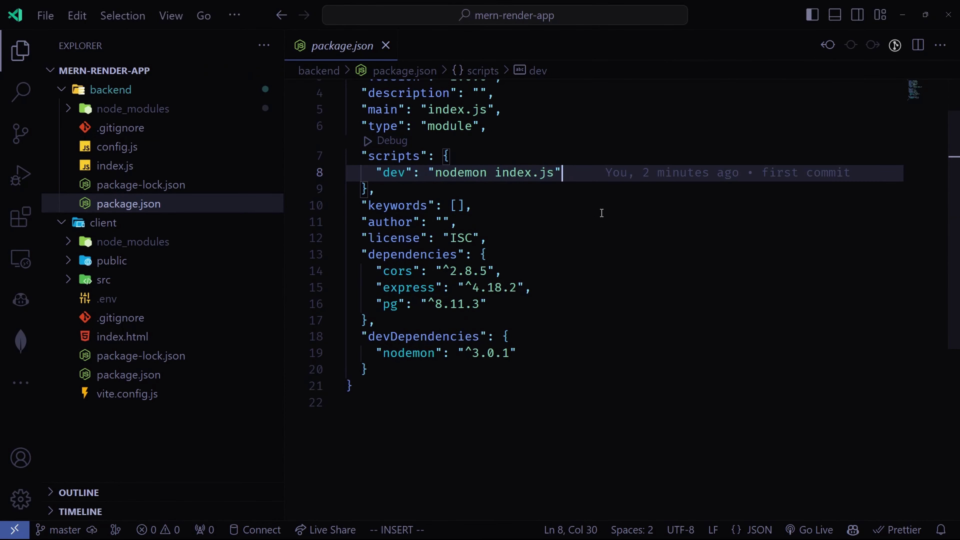
{"action": "type", "text": ","}
{"action": "key", "text": "Return"}
{"action": "type", "text": "\"sta"}
{"action": "key", "text": "Tab"}
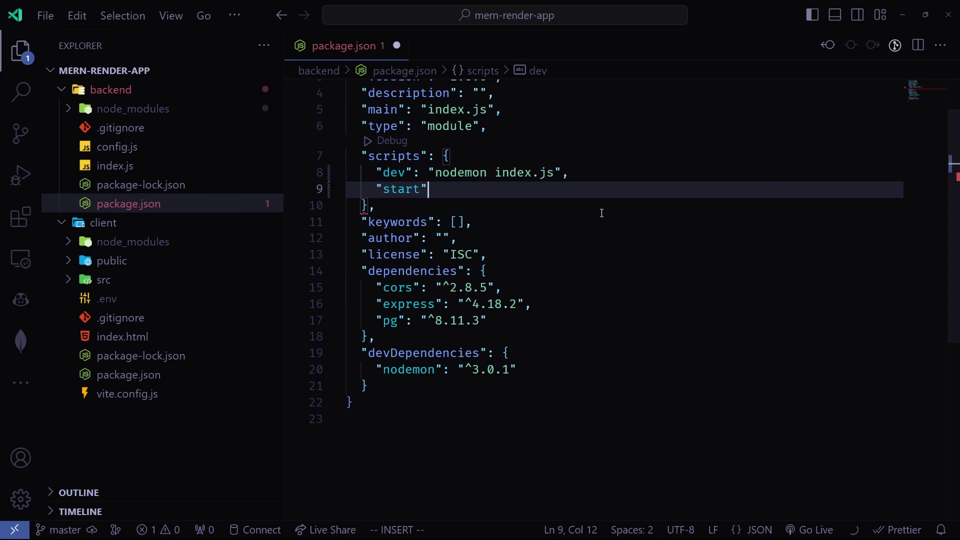
{"action": "type", "text": ": \"node"}
{"action": "type", "text": " index.js"}
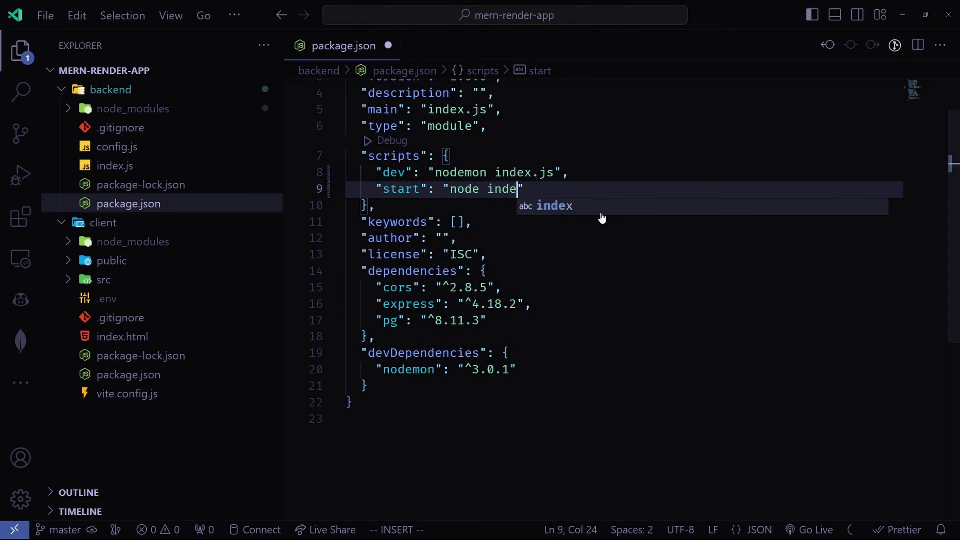
{"action": "key", "text": "ctrl+s"}
{"action": "scroll", "coordinate": [540, 241], "scroll_direction": "up", "scroll_amount": 2}
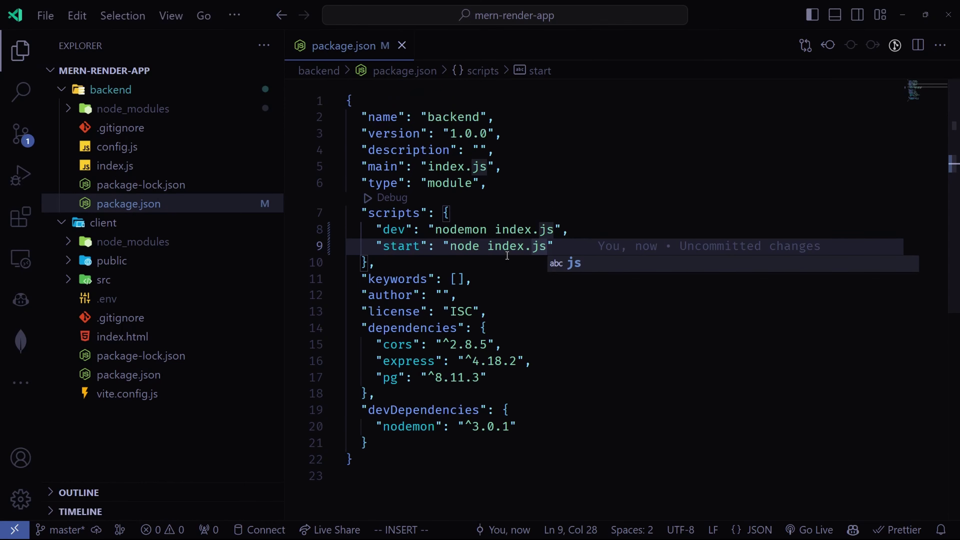
{"action": "left_click_drag", "start_coordinate": [376, 246], "coordinate": [557, 245]}
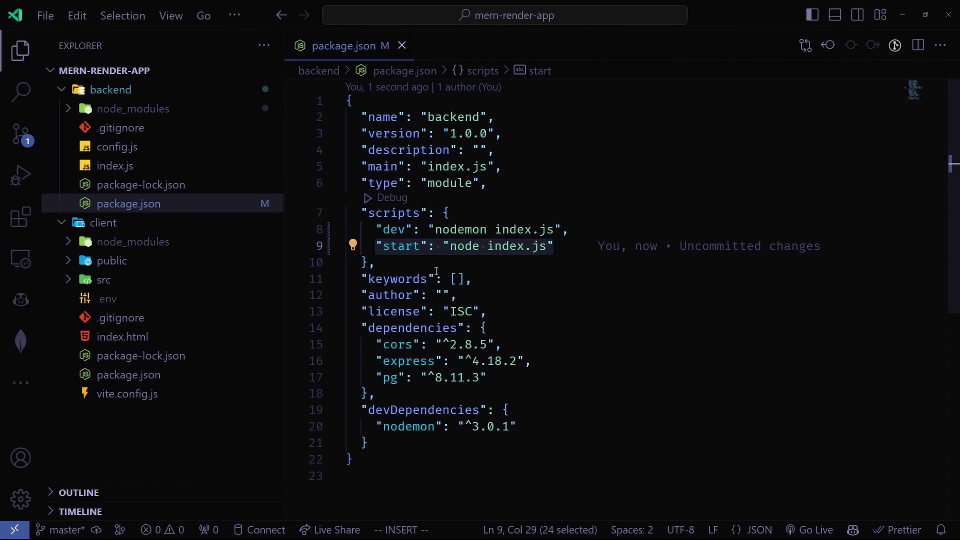
Check the repository's state with git status in the terminal at the project root
{"action": "mouse_move", "coordinate": [427, 253]}
{"action": "key", "text": "ctrl+grave"}
{"action": "left_click", "coordinate": [857, 291]}
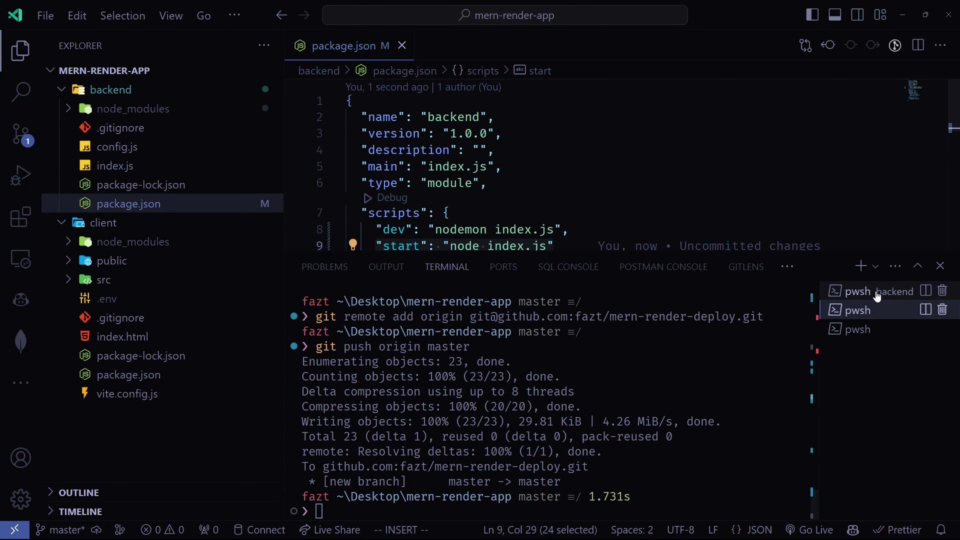
{"action": "left_click", "coordinate": [857, 330]}
{"action": "left_click", "coordinate": [866, 316]}
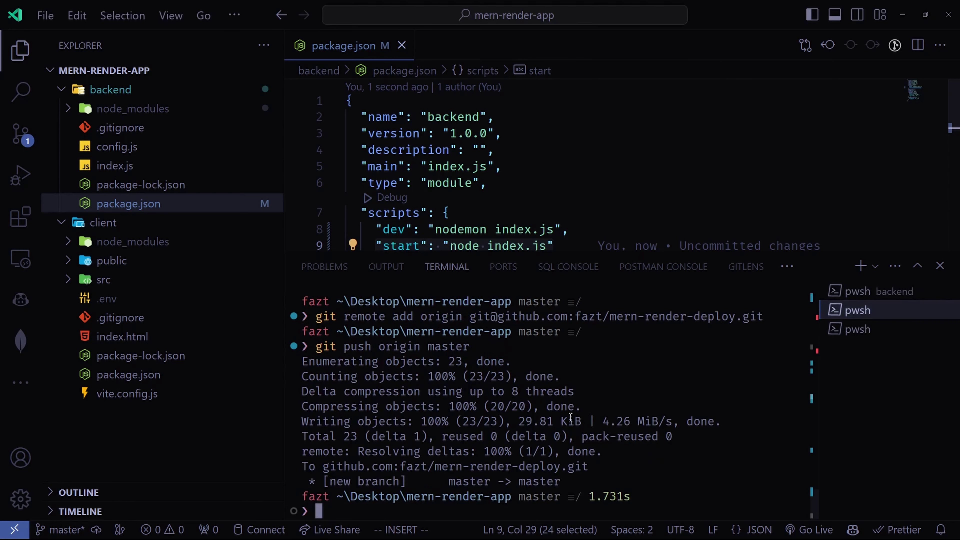
{"action": "key", "text": "ctrl+l"}
{"action": "type", "text": "git status"}
{"action": "key", "text": "Return"}
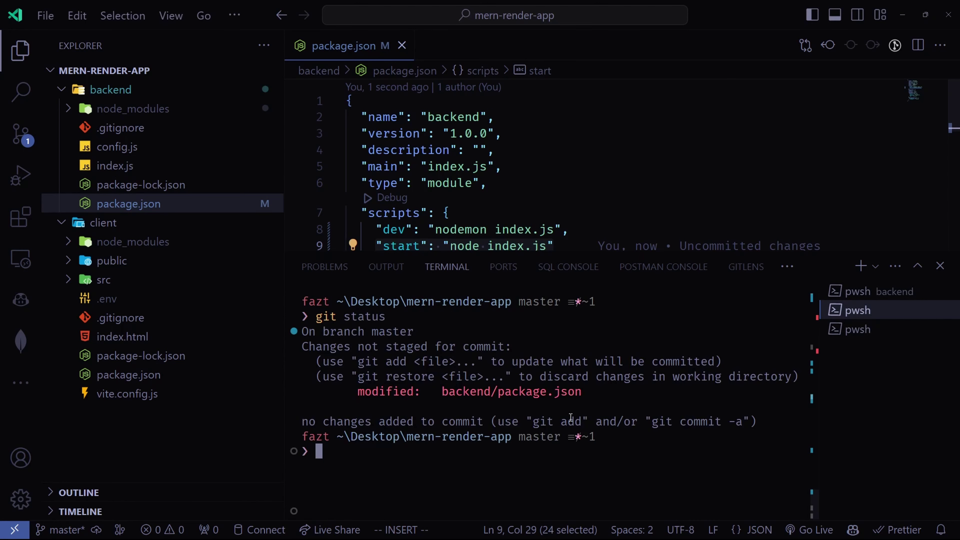
Stage all changes with git add . and commit them with the message "npm start added"
{"action": "type", "text": "git add ."}
{"action": "key", "text": "Return"}
{"action": "type", "text": "git commit -m \""}
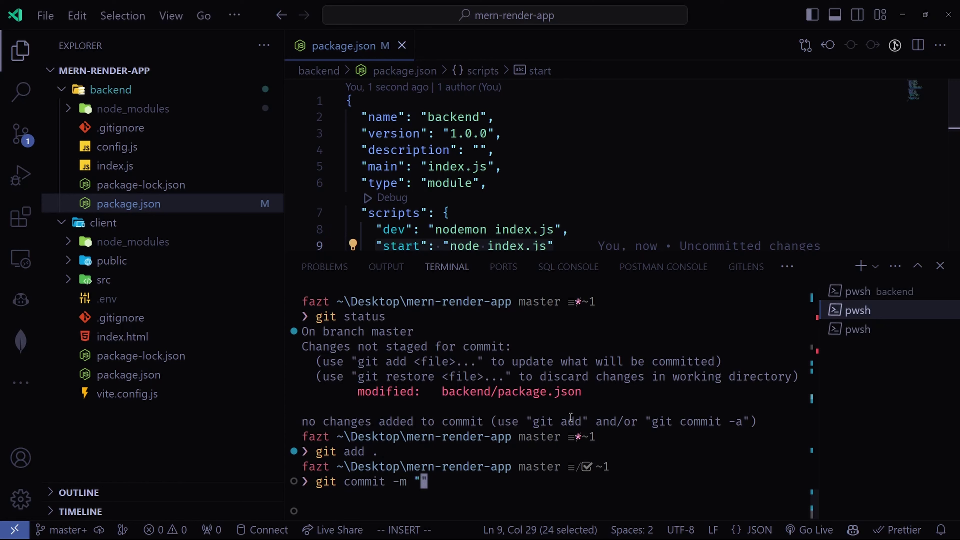
{"action": "type", "text": "npm start"}
{"action": "key", "text": "BackSpace"}
{"action": "key", "text": "BackSpace"}
{"action": "key", "text": "BackSpace"}
{"action": "key", "text": "BackSpace"}
{"action": "key", "text": "BackSpace"}
{"action": "key", "text": "BackSpace"}
{"action": "type", "text": "start added\""}
{"action": "key", "text": "Return"}
Push the commit to the remote with git push origin master
{"action": "type", "text": "git push"}
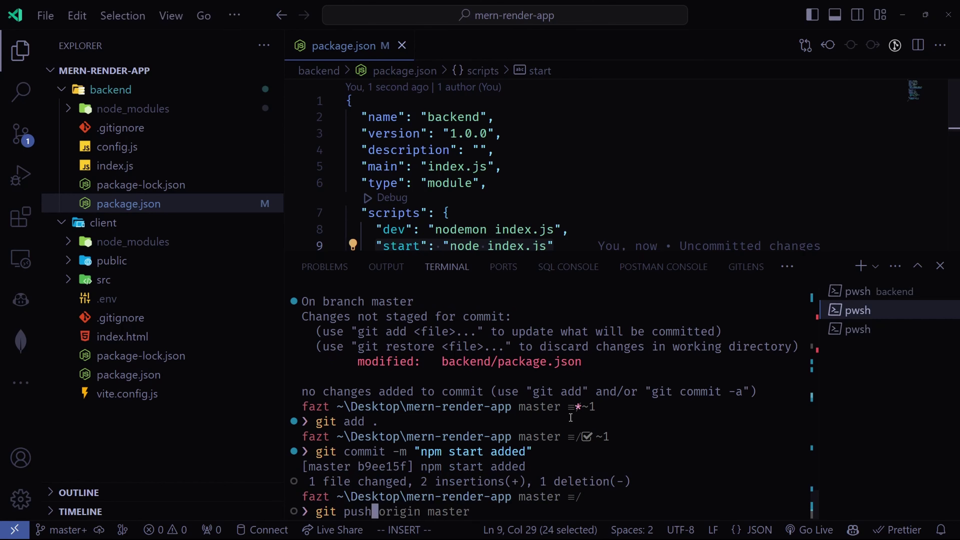
{"action": "type", "text": " origin mast"}
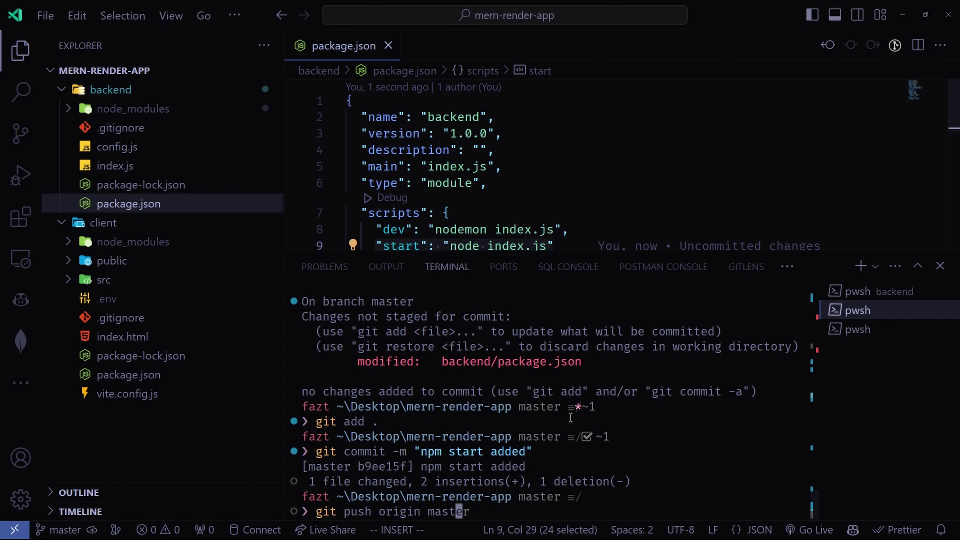
{"action": "type", "text": "er"}
{"action": "key", "text": "Return"}
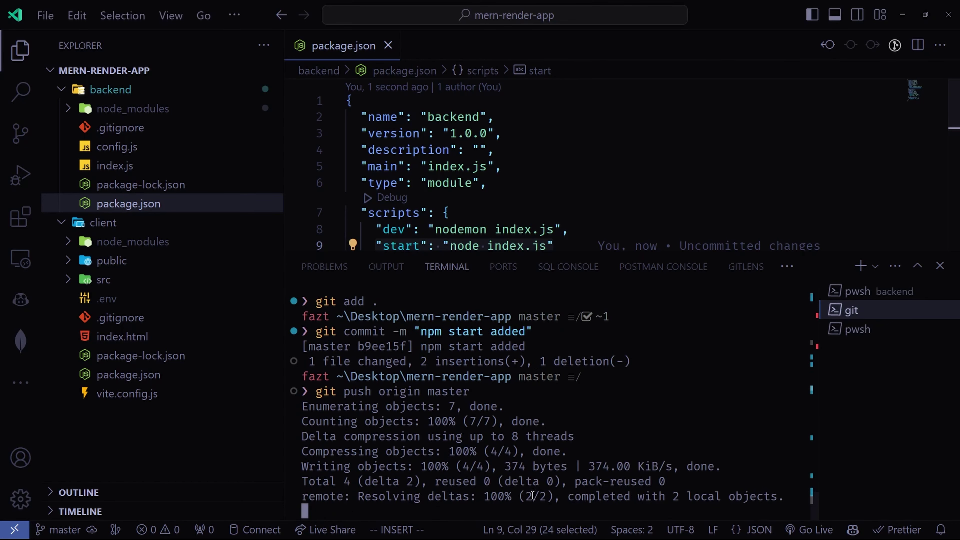
Switch to the Render web service form in the browser and examine the available runtimes, keeping Node
{"action": "left_click", "coordinate": [537, 528]}
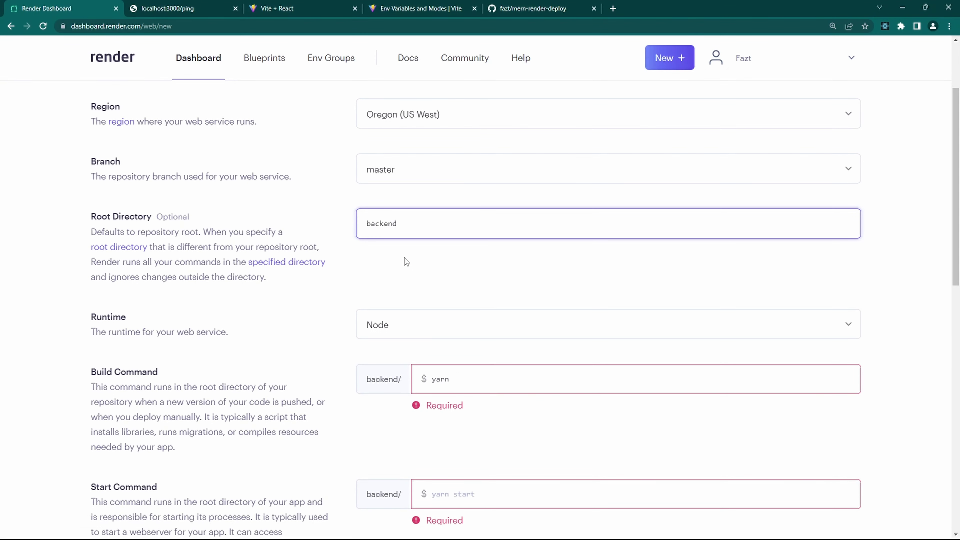
{"action": "scroll", "coordinate": [203, 335], "scroll_direction": "down", "scroll_amount": 1}
{"action": "left_click_drag", "start_coordinate": [88, 265], "coordinate": [151, 282]}
{"action": "left_click", "coordinate": [406, 278]}
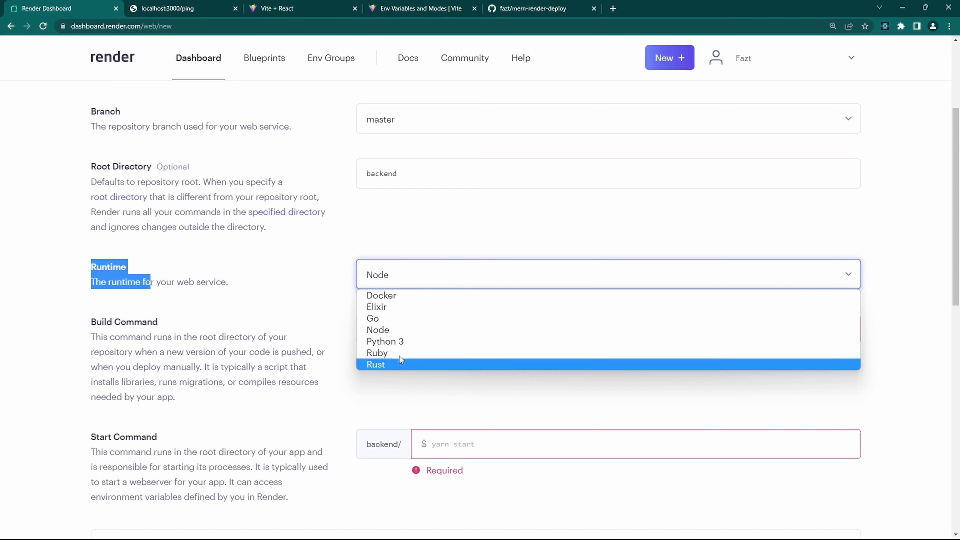
{"action": "left_click", "coordinate": [438, 240]}
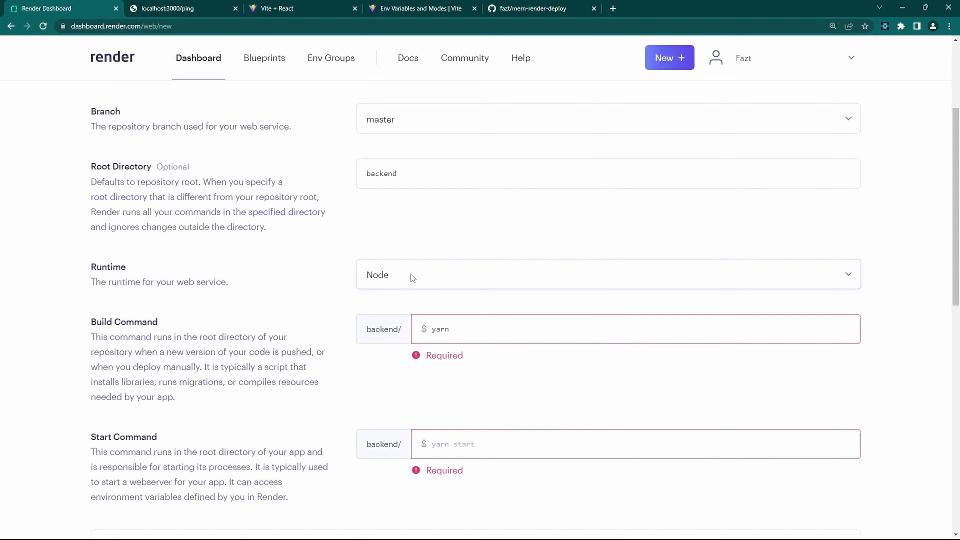
Set the web service's build command to echo 'building'
{"action": "scroll", "coordinate": [410, 273], "scroll_direction": "down", "scroll_amount": 2}
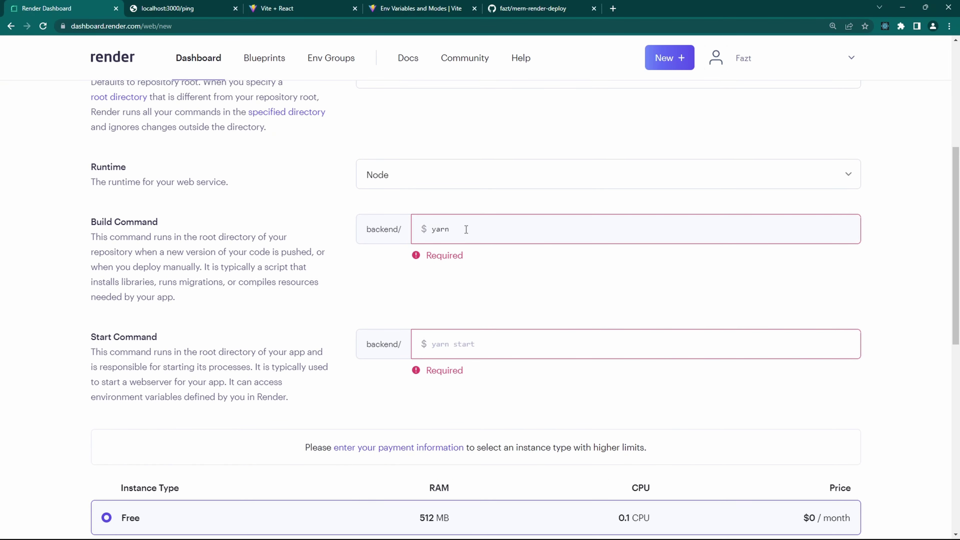
{"action": "double_click", "coordinate": [466, 229]}
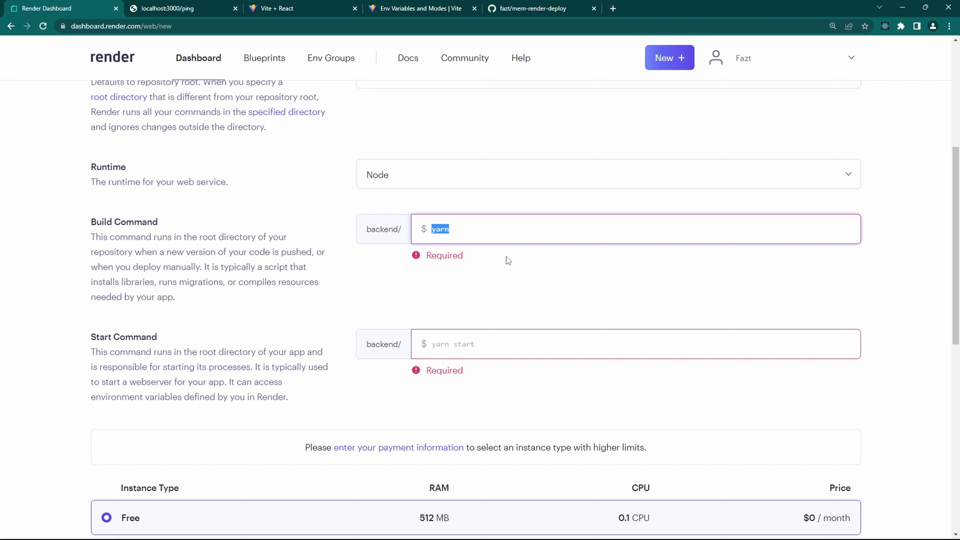
{"action": "type", "text": "echo ''"}
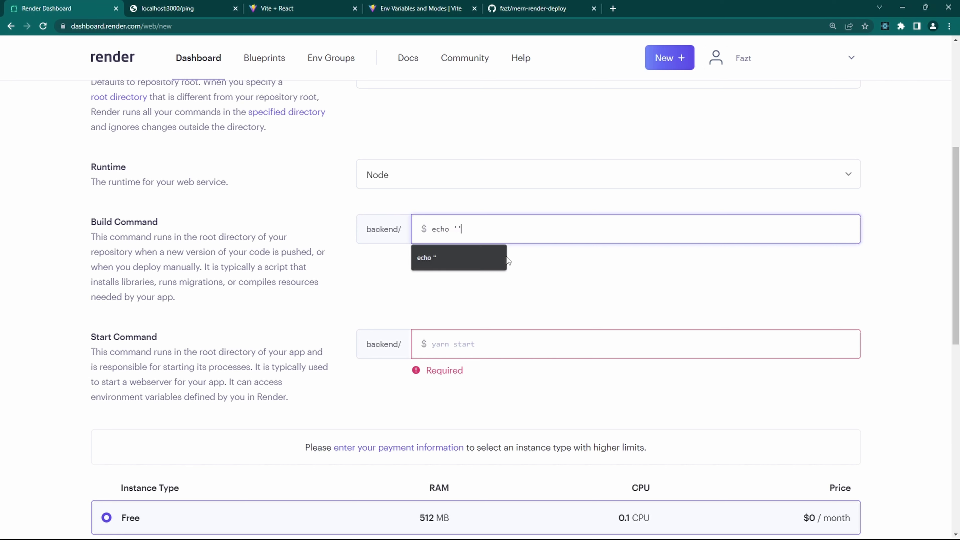
{"action": "key", "text": "Left"}
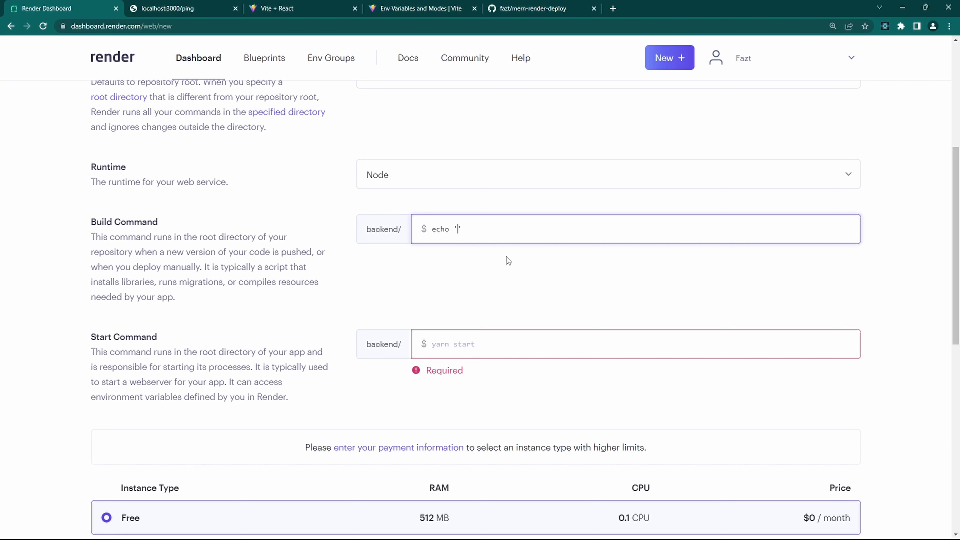
{"action": "type", "text": "hol"}
{"action": "key", "text": "BackSpace"}
{"action": "key", "text": "BackSpace"}
{"action": "key", "text": "BackSpace"}
{"action": "type", "text": "building"}
Try npm run build as the build command, and restore echo 'building'
{"action": "left_click_drag", "start_coordinate": [498, 229], "coordinate": [434, 236]}
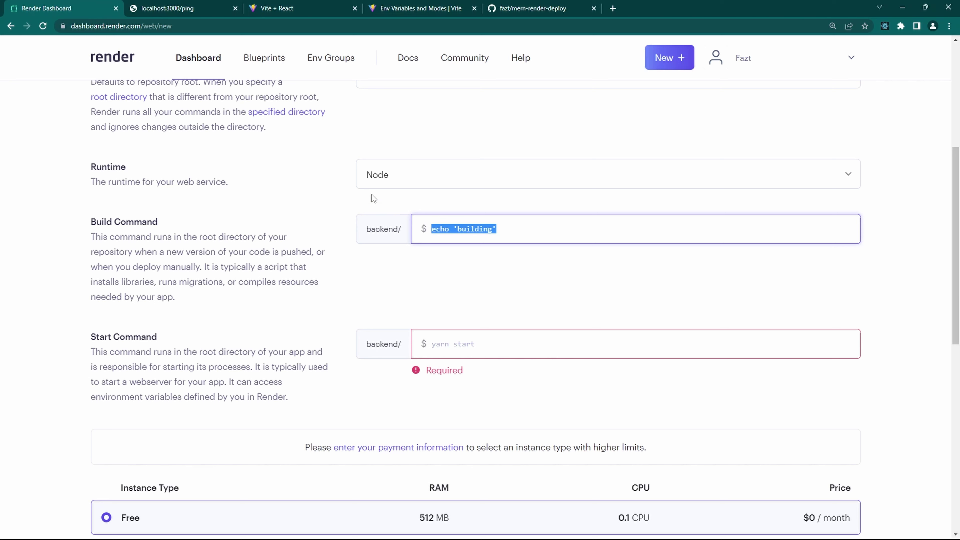
{"action": "type", "text": "npm run build"}
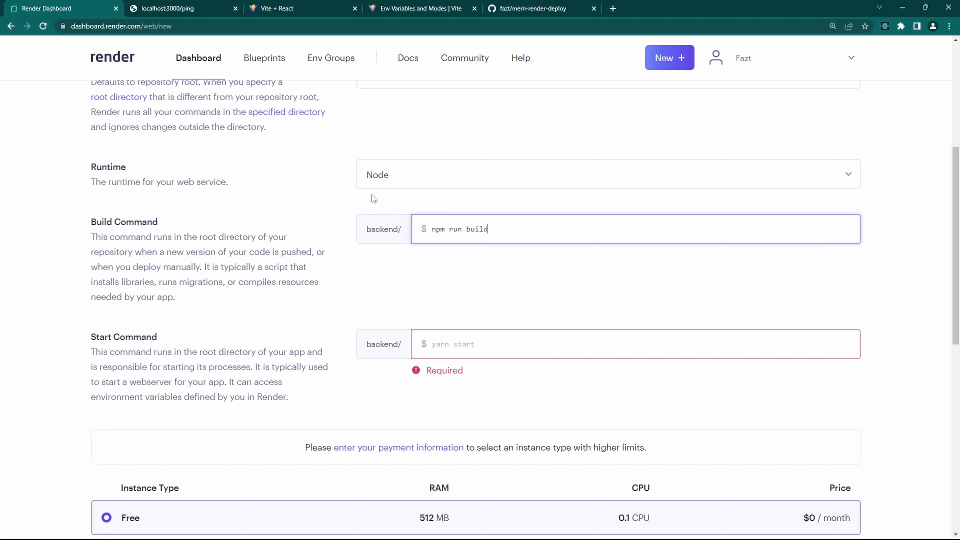
{"action": "key", "text": "ctrl+BackSpace"}
{"action": "key", "text": "ctrl+BackSpace"}
{"action": "key", "text": "ctrl+BackSpace"}
{"action": "type", "text": "echo ''building"}
Set the web service's start command to npm start
{"action": "left_click", "coordinate": [541, 354]}
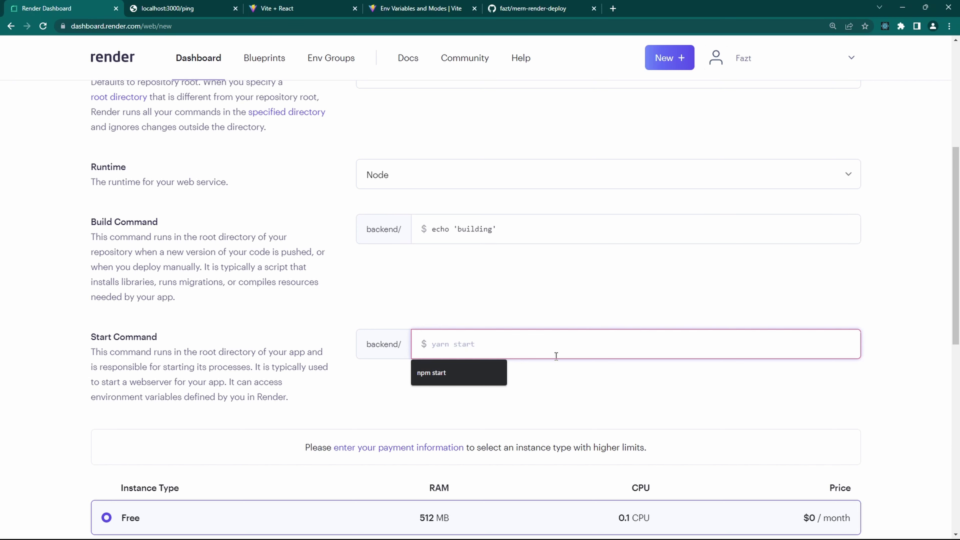
{"action": "type", "text": "npm start"}
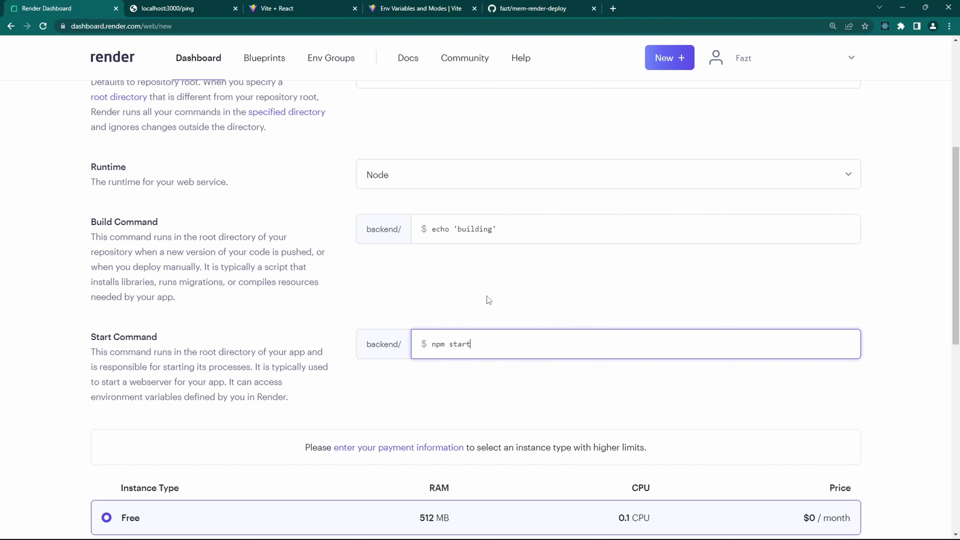
Expand the web service's advanced settings below the instance types and add an empty environment variable row
{"action": "scroll", "coordinate": [487, 299], "scroll_direction": "down", "scroll_amount": 8}
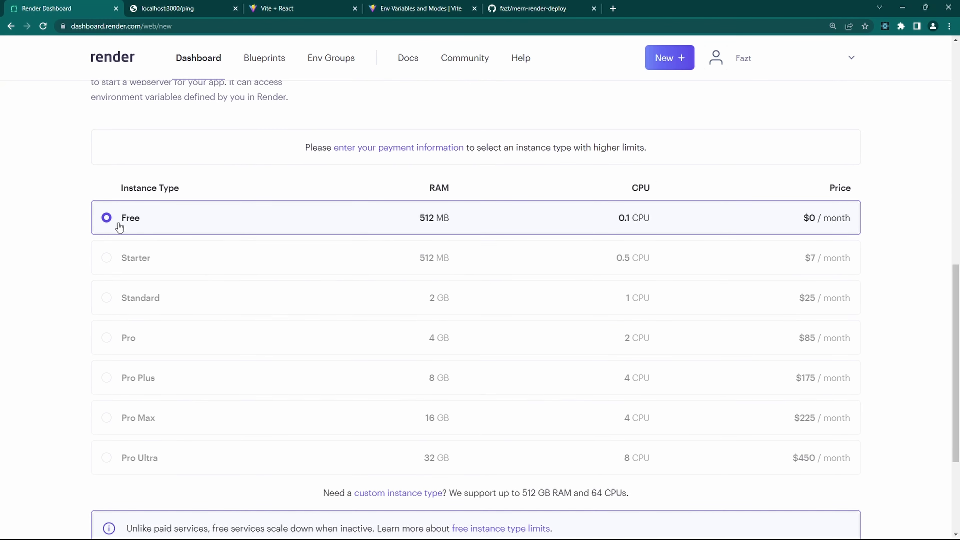
{"action": "scroll", "coordinate": [536, 244], "scroll_direction": "down", "scroll_amount": 5}
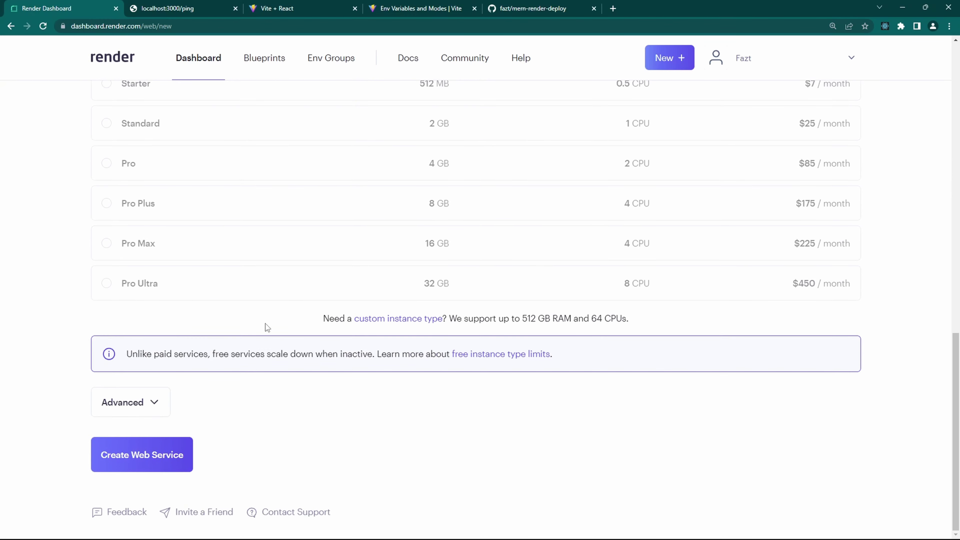
{"action": "left_click", "coordinate": [159, 403]}
{"action": "scroll", "coordinate": [171, 400], "scroll_direction": "down", "scroll_amount": 5}
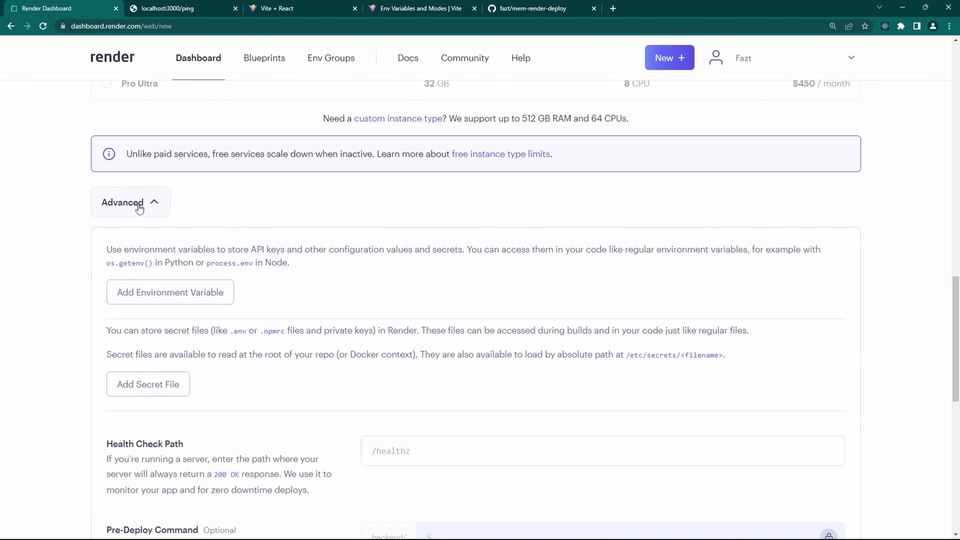
{"action": "scroll", "coordinate": [147, 217], "scroll_direction": "down", "scroll_amount": 3}
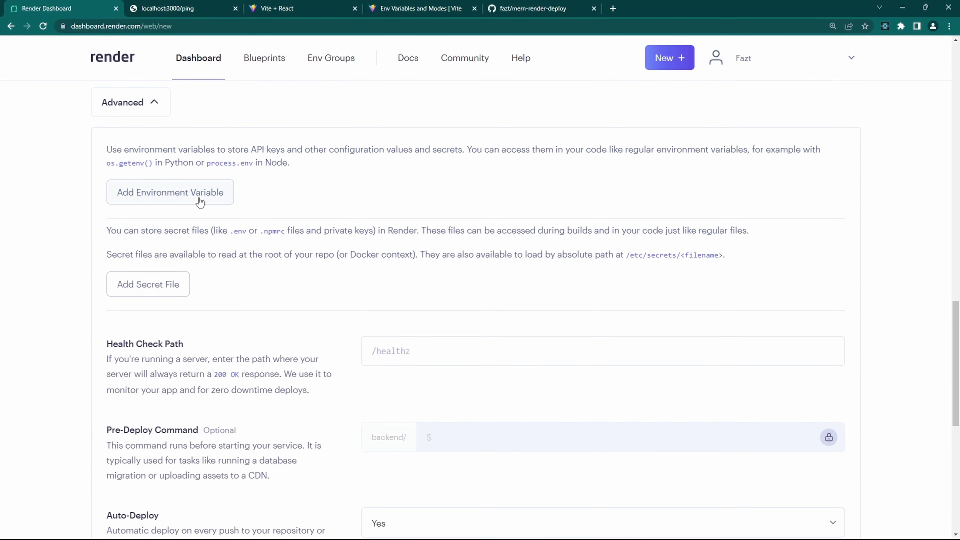
{"action": "left_click", "coordinate": [200, 202]}
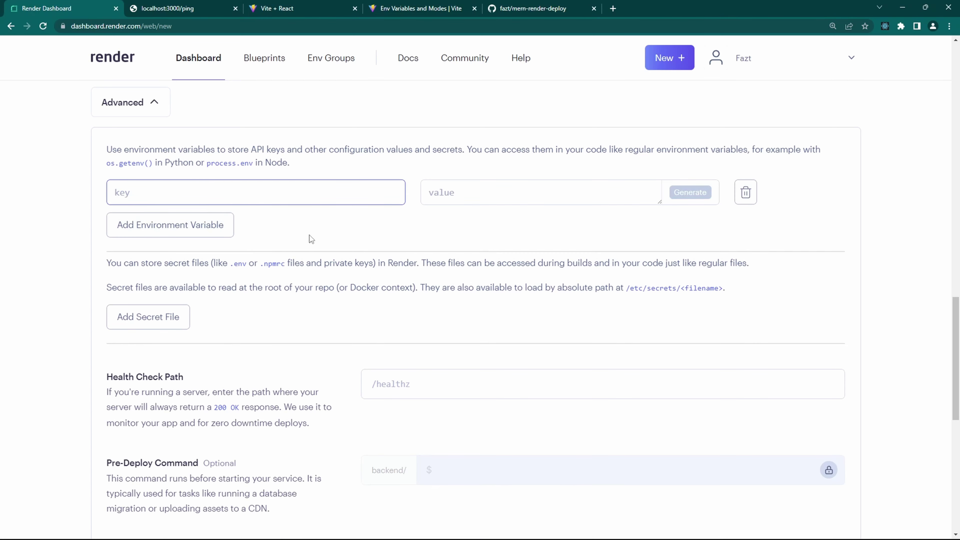
Switch to VS Code and examine the environment variables for the frontend URL and database connection in the backend config.js
{"action": "left_click", "coordinate": [513, 528]}
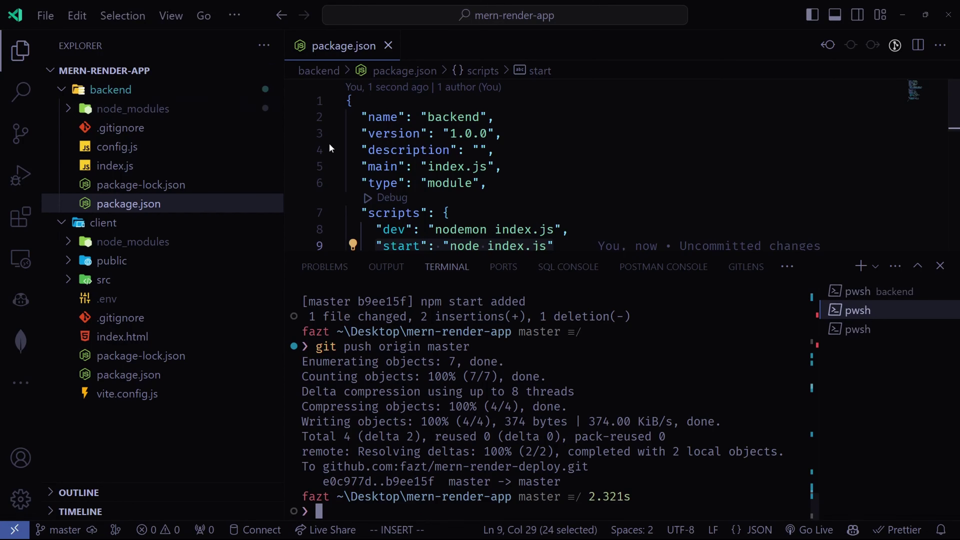
{"action": "left_click", "coordinate": [128, 148]}
{"action": "left_click", "coordinate": [717, 101]}
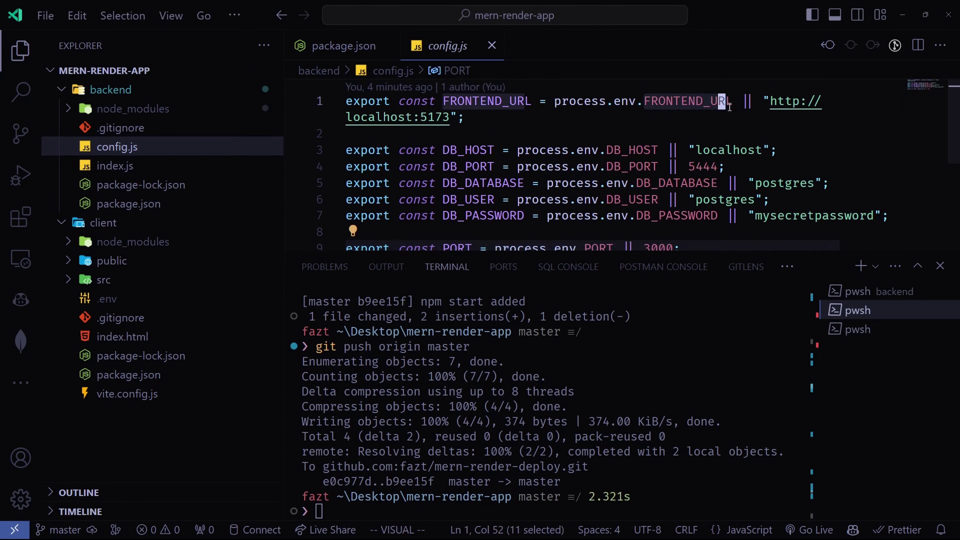
{"action": "left_click", "coordinate": [640, 150]}
{"action": "left_click", "coordinate": [677, 166]}
{"action": "left_click", "coordinate": [632, 200]}
{"action": "key", "text": "ctrl+j"}
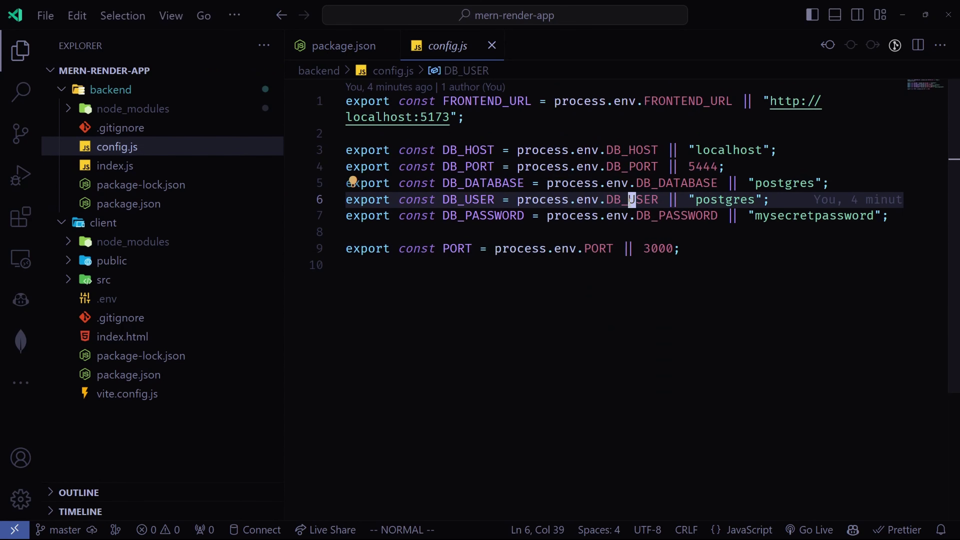
{"action": "left_click_drag", "start_coordinate": [628, 150], "coordinate": [605, 150]}
{"action": "left_click", "coordinate": [700, 223], "text": "shift"}
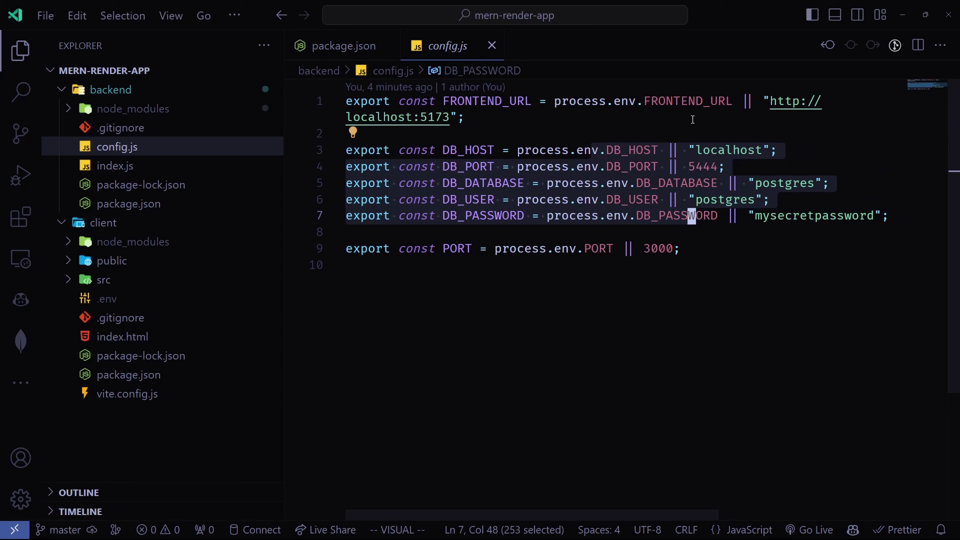
{"action": "left_click", "coordinate": [713, 101]}
{"action": "left_click_drag", "start_coordinate": [602, 151], "coordinate": [716, 220]}
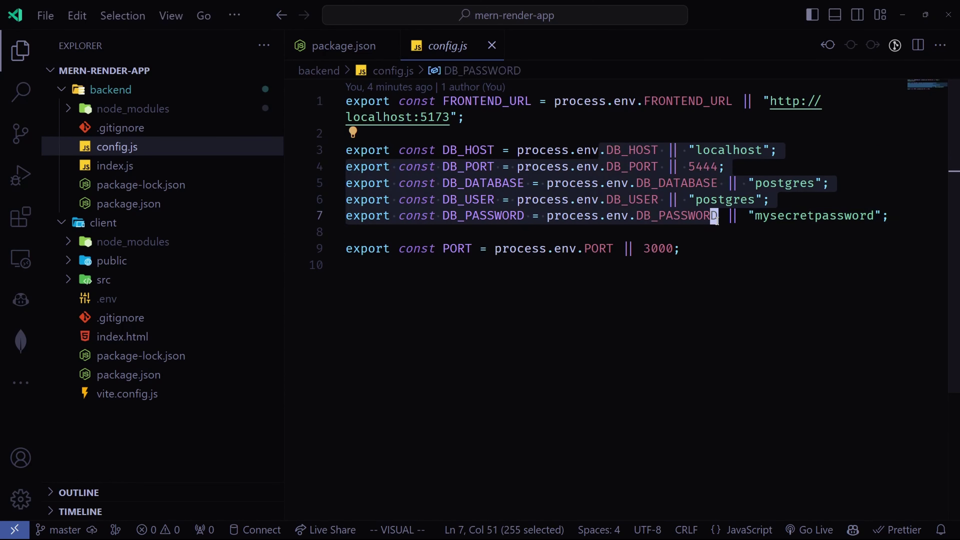
Switch back to the browser, open the Render dashboard in a second tab, and return to the web service form
{"action": "key", "text": "alt+Tab"}
{"action": "scroll", "coordinate": [193, 176], "scroll_direction": "up", "scroll_amount": 6}
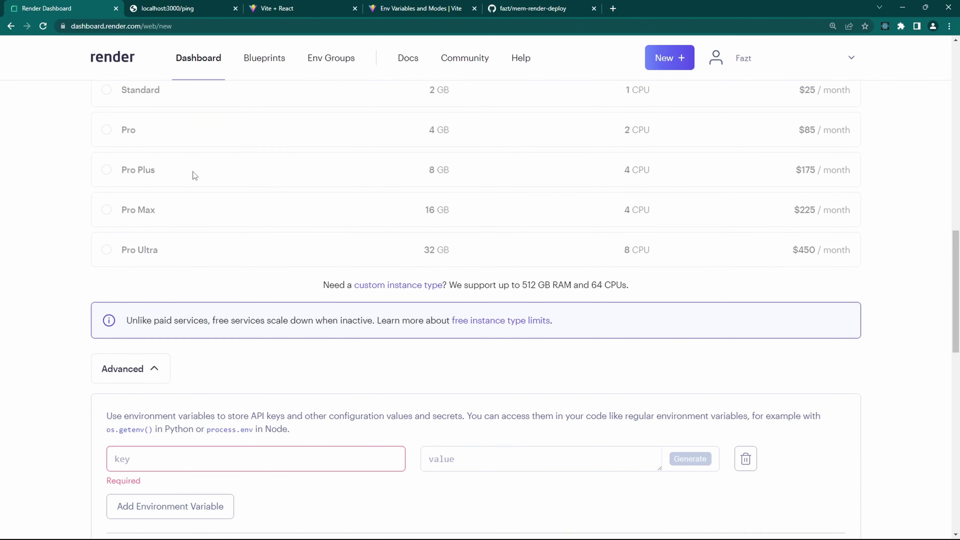
{"action": "middle_click", "coordinate": [111, 60]}
{"action": "left_click", "coordinate": [170, 8]}
{"action": "left_click", "coordinate": [88, 5]}
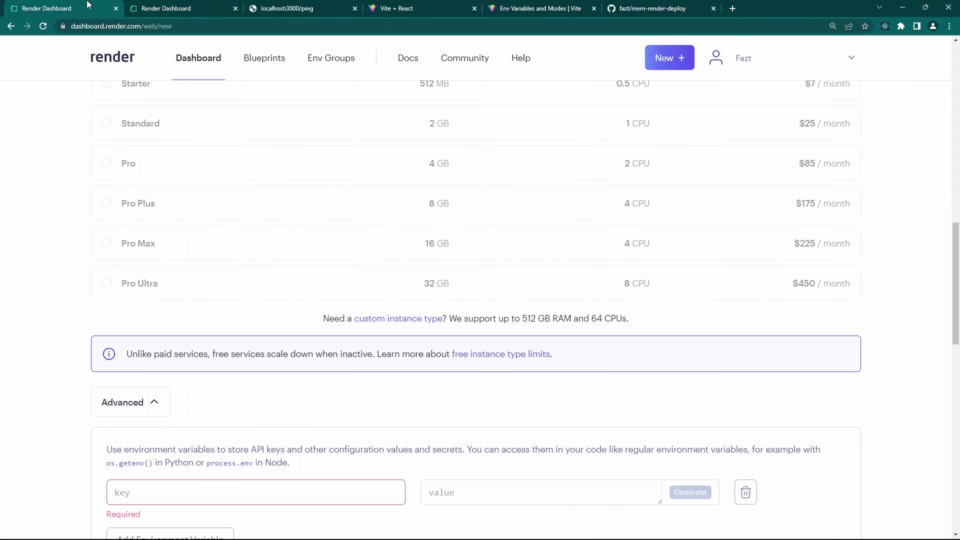
From the Render dashboard in the second tab, create a PostgreSQL database named mern-postgres on the free instance type
{"action": "right_click", "coordinate": [112, 57]}
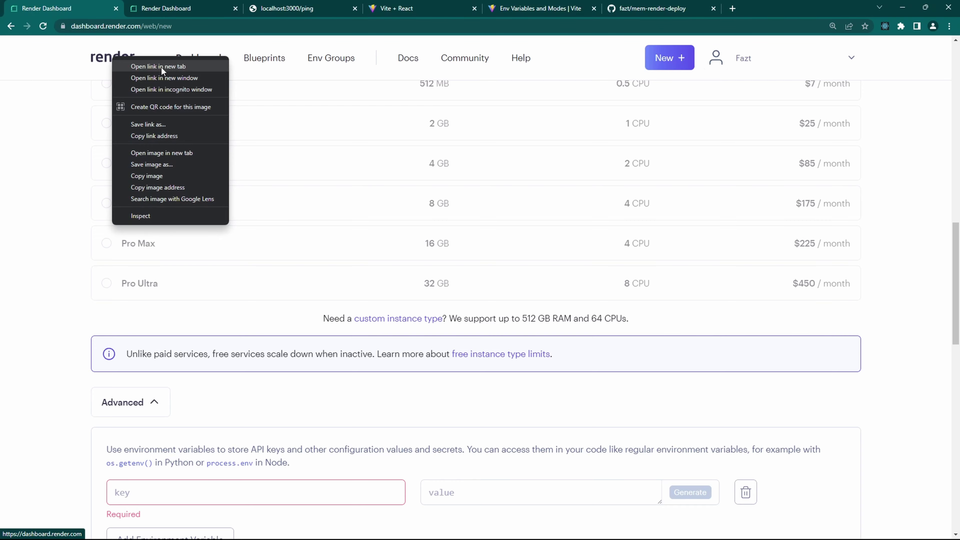
{"action": "left_click", "coordinate": [187, 14]}
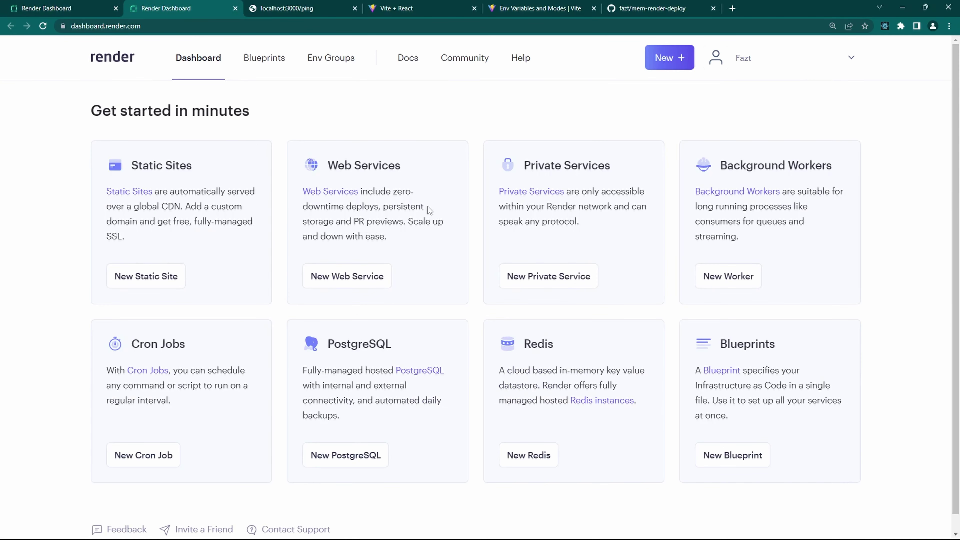
{"action": "left_click", "coordinate": [346, 455]}
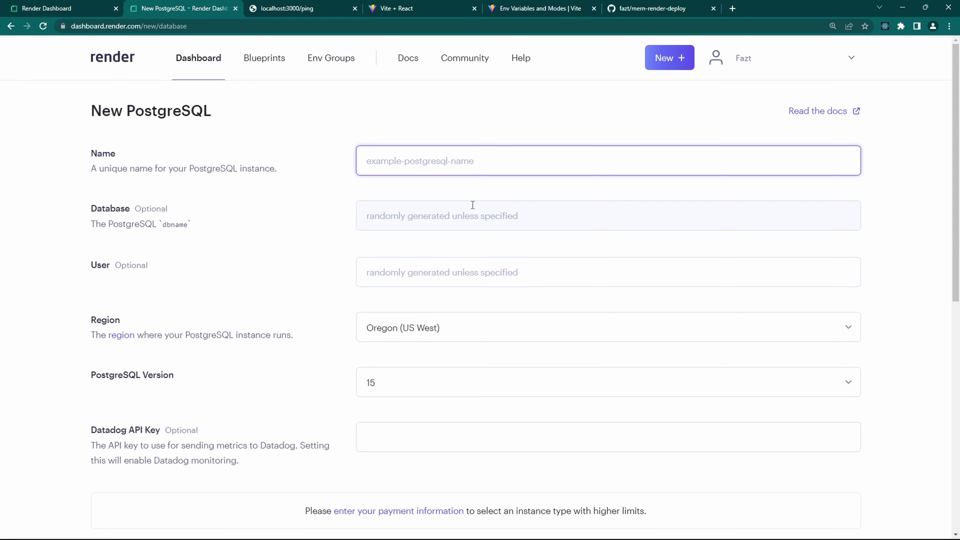
{"action": "type", "text": "mern-p"}
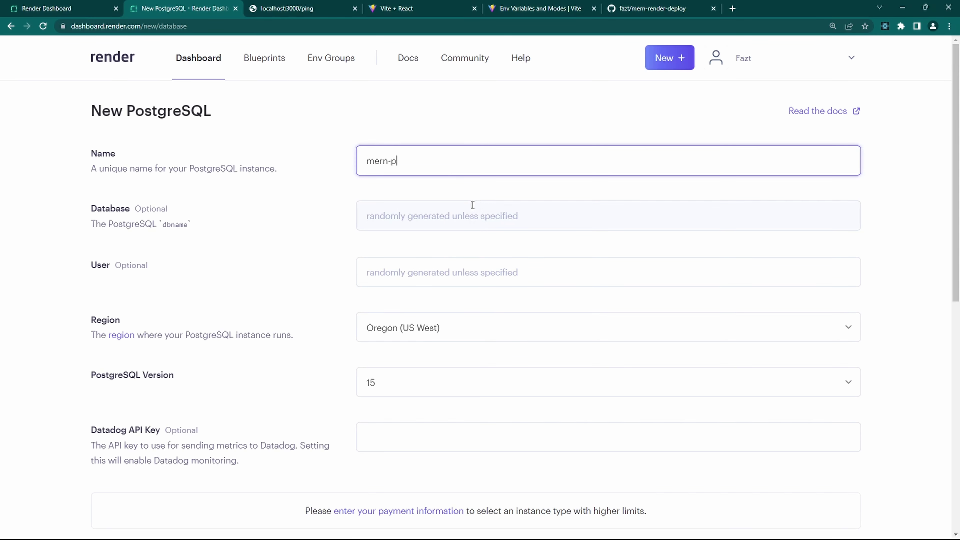
{"action": "type", "text": "ostgres"}
{"action": "scroll", "coordinate": [473, 204], "scroll_direction": "down", "scroll_amount": 9}
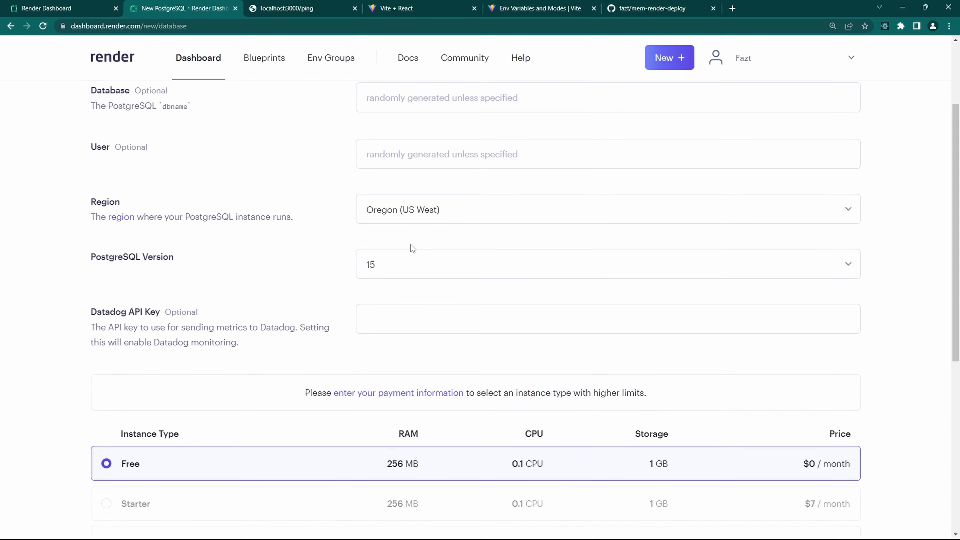
{"action": "scroll", "coordinate": [735, 243], "scroll_direction": "up", "scroll_amount": 9}
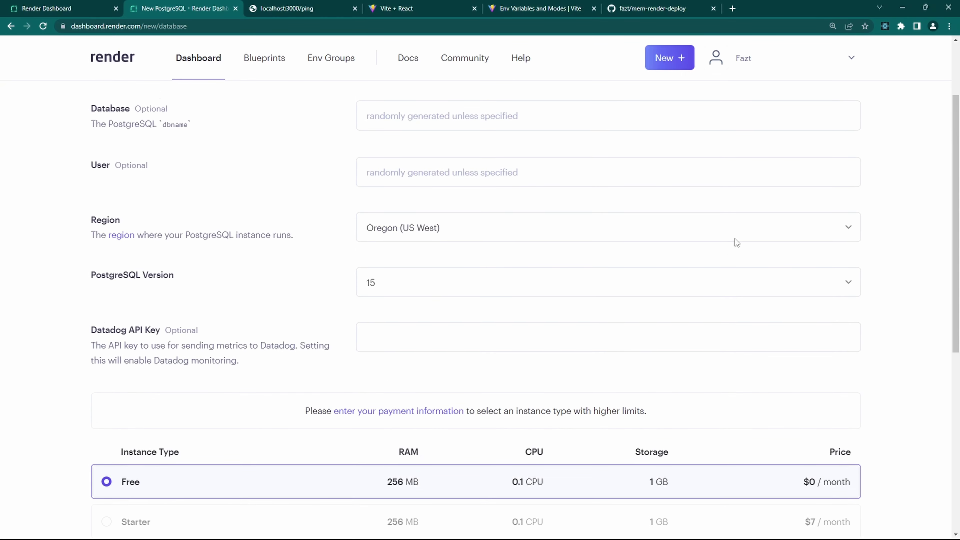
{"action": "scroll", "coordinate": [638, 198], "scroll_direction": "down", "scroll_amount": 12}
{"action": "left_click", "coordinate": [144, 461]}
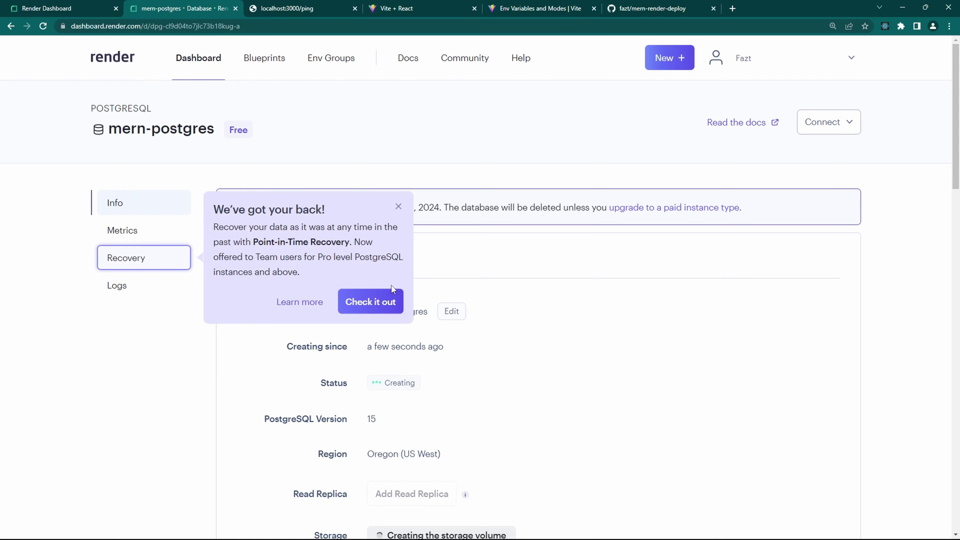
Dismiss the Point-in-Time Recovery notice and examine the mern-postgres database's status and connection details
{"action": "left_click", "coordinate": [397, 205]}
{"action": "scroll", "coordinate": [476, 257], "scroll_direction": "down", "scroll_amount": 5}
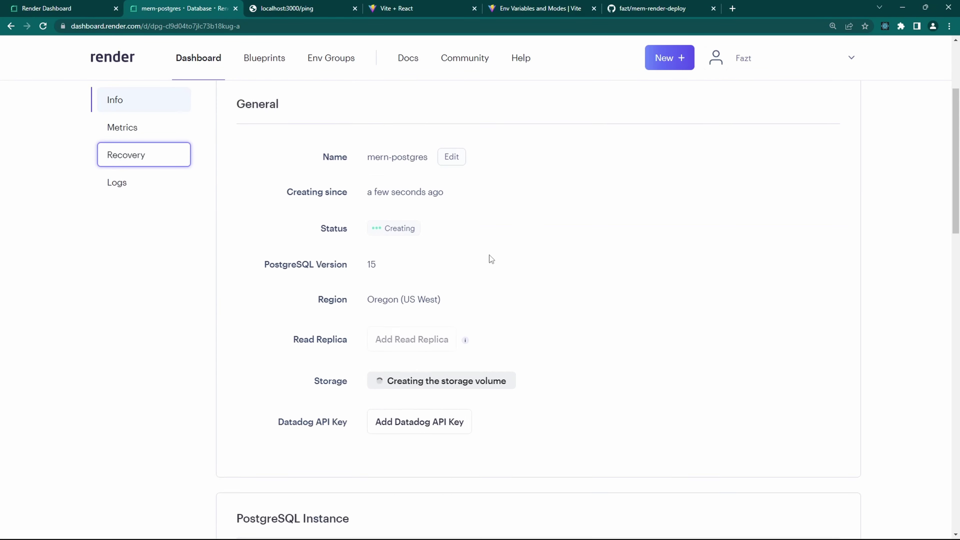
{"action": "scroll", "coordinate": [473, 200], "scroll_direction": "down", "scroll_amount": 5}
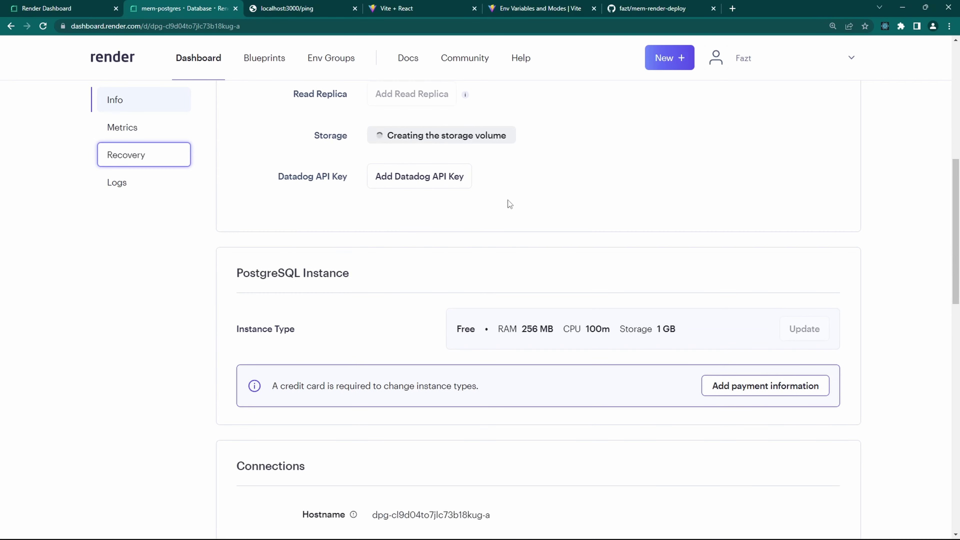
{"action": "scroll", "coordinate": [523, 194], "scroll_direction": "down", "scroll_amount": 5}
{"action": "scroll", "coordinate": [525, 189], "scroll_direction": "down", "scroll_amount": 5}
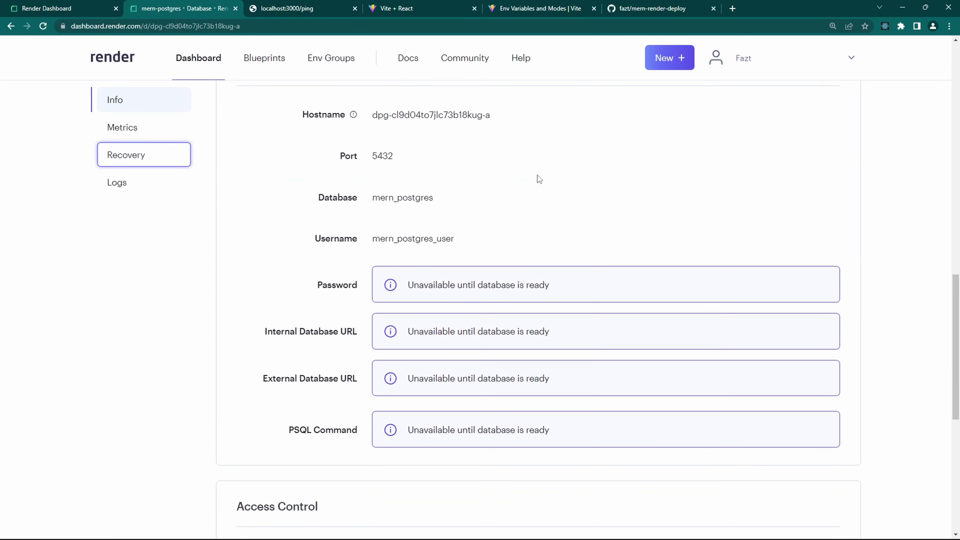
{"action": "scroll", "coordinate": [542, 174], "scroll_direction": "up", "scroll_amount": 15}
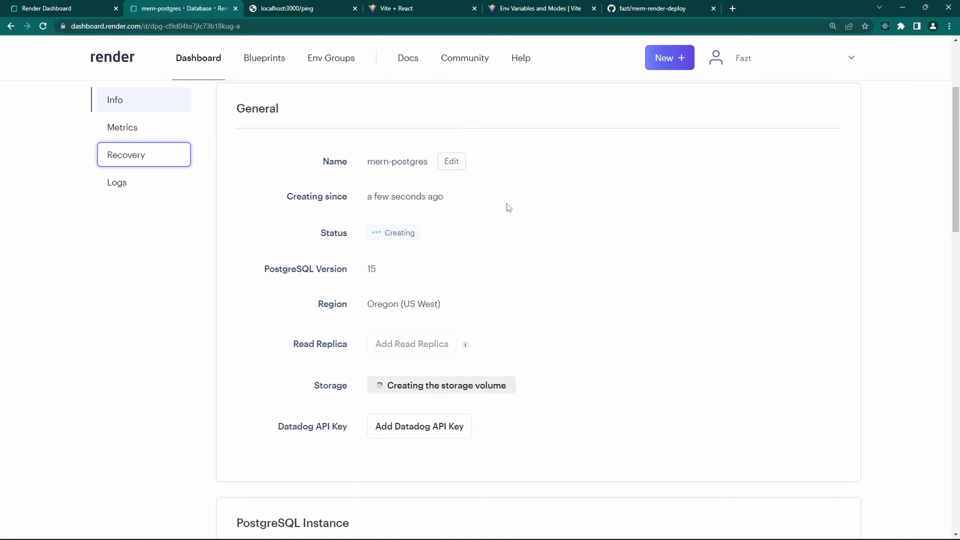
{"action": "scroll", "coordinate": [508, 207], "scroll_direction": "down", "scroll_amount": 5}
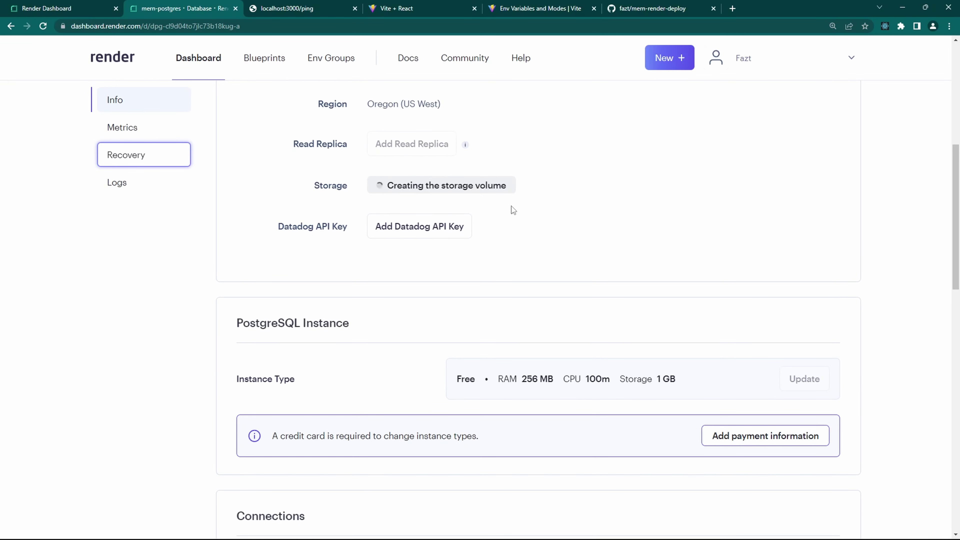
{"action": "scroll", "coordinate": [511, 210], "scroll_direction": "up", "scroll_amount": 5}
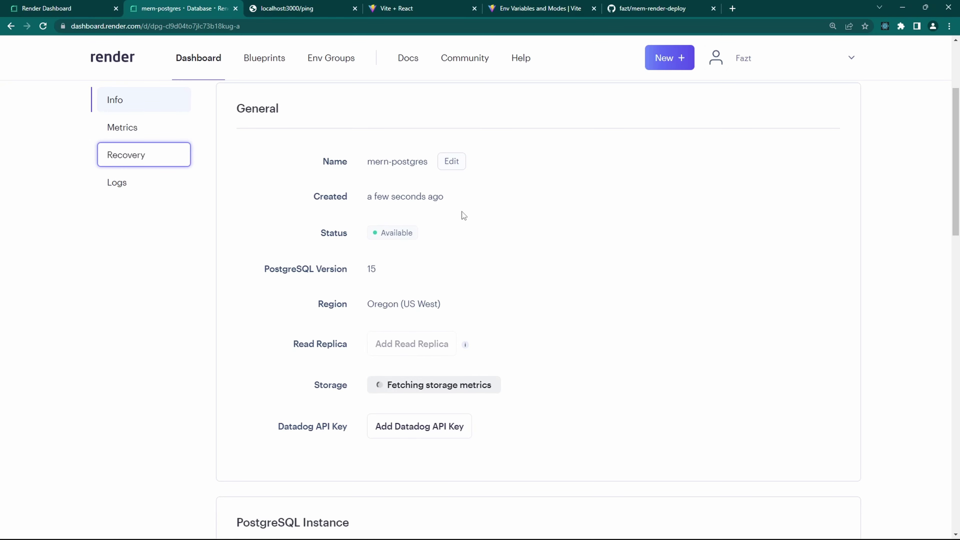
{"action": "scroll", "coordinate": [529, 189], "scroll_direction": "down", "scroll_amount": 5}
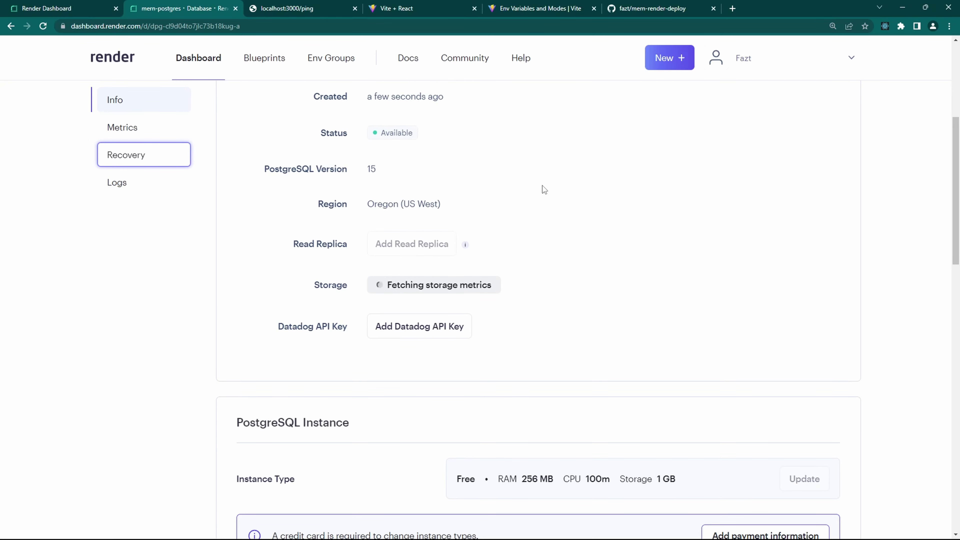
{"action": "scroll", "coordinate": [543, 185], "scroll_direction": "down", "scroll_amount": 10}
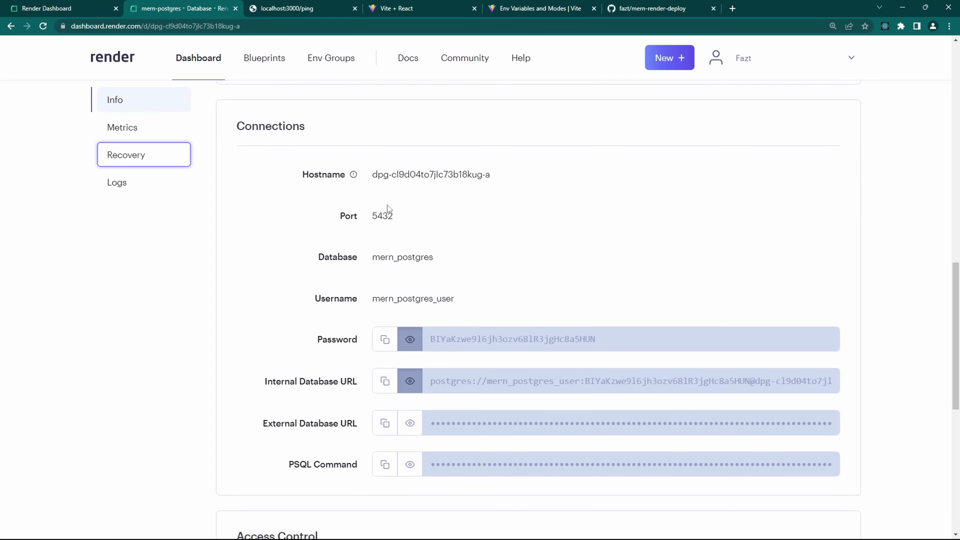
Compare the database's connection details with the web service's variable fields and the DB constants in config.js in VS Code
{"action": "left_click_drag", "start_coordinate": [372, 174], "coordinate": [258, 145]}
{"action": "left_click", "coordinate": [592, 342]}
{"action": "key", "text": "ctrl+Page_Up"}
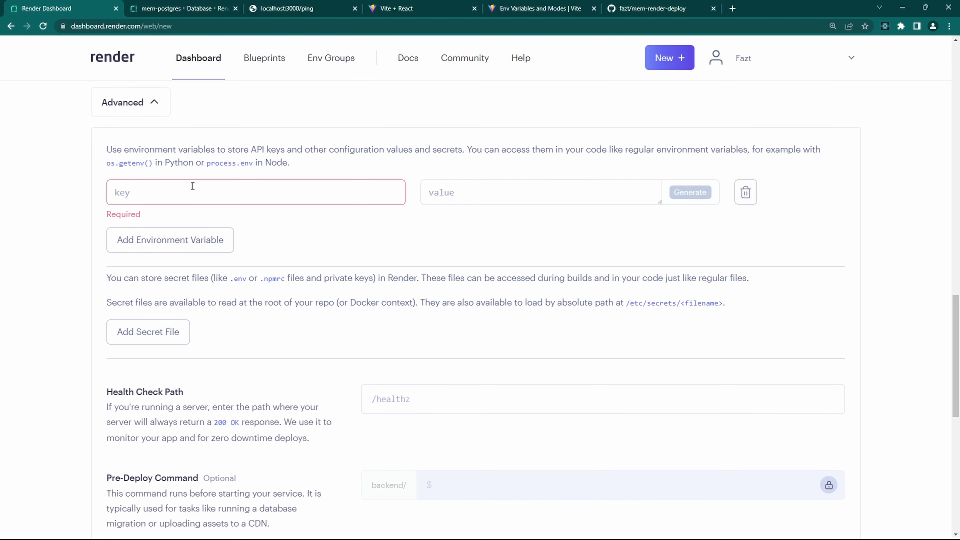
{"action": "left_click", "coordinate": [184, 5]}
{"action": "left_click", "coordinate": [400, 218]}
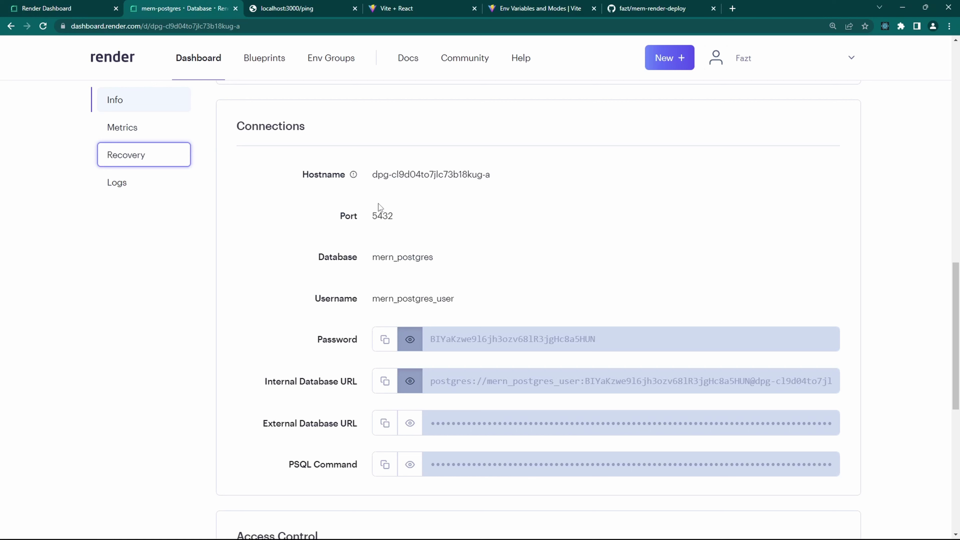
{"action": "left_click_drag", "start_coordinate": [373, 180], "coordinate": [498, 185]}
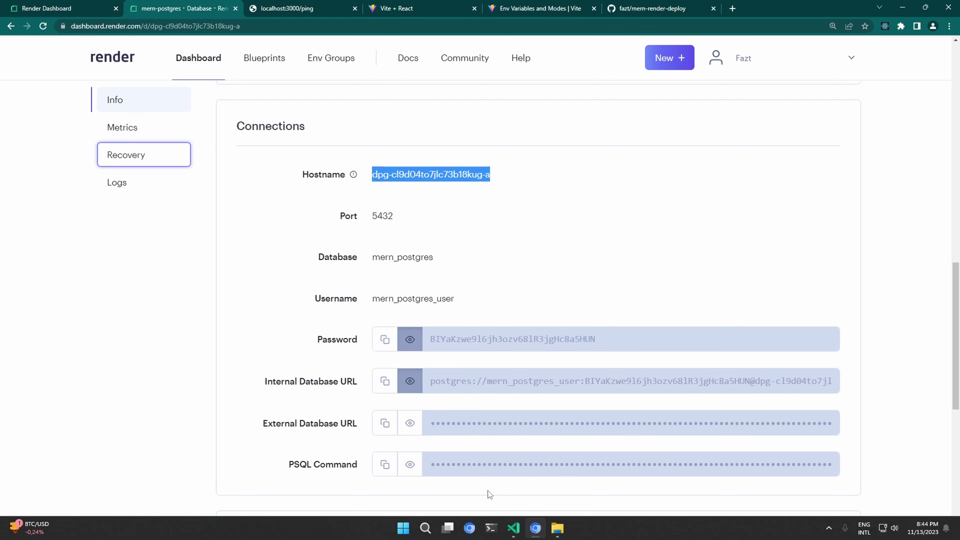
{"action": "left_click", "coordinate": [513, 528]}
{"action": "double_click", "coordinate": [456, 150]}
{"action": "double_click", "coordinate": [468, 167]}
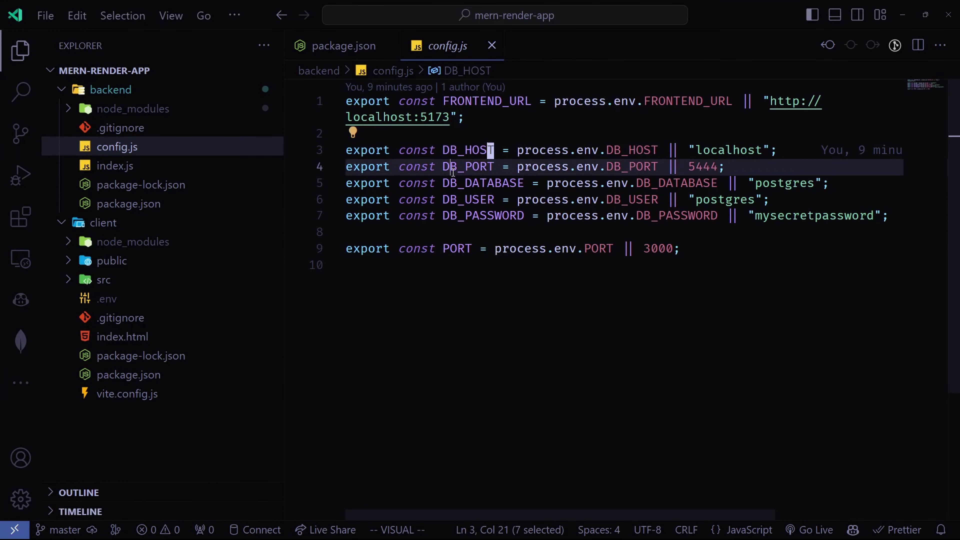
{"action": "key", "text": "alt+Tab"}
{"action": "key", "text": "alt+Tab"}
Copy the DB_HOST name from config.js and paste it as the key of the web service's first environment variable
{"action": "double_click", "coordinate": [457, 150]}
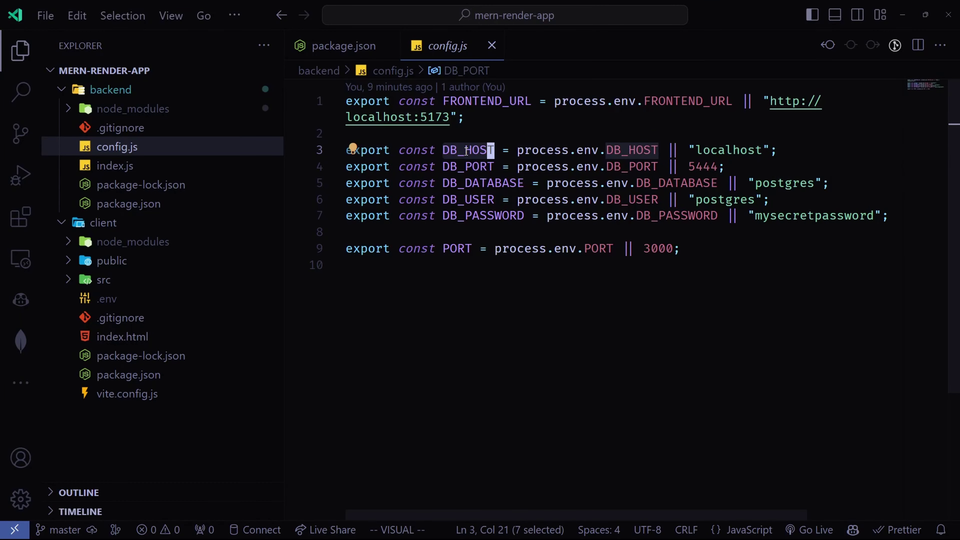
{"action": "right_click", "coordinate": [467, 150]}
{"action": "left_click", "coordinate": [536, 401]}
{"action": "key", "text": "alt+Tab"}
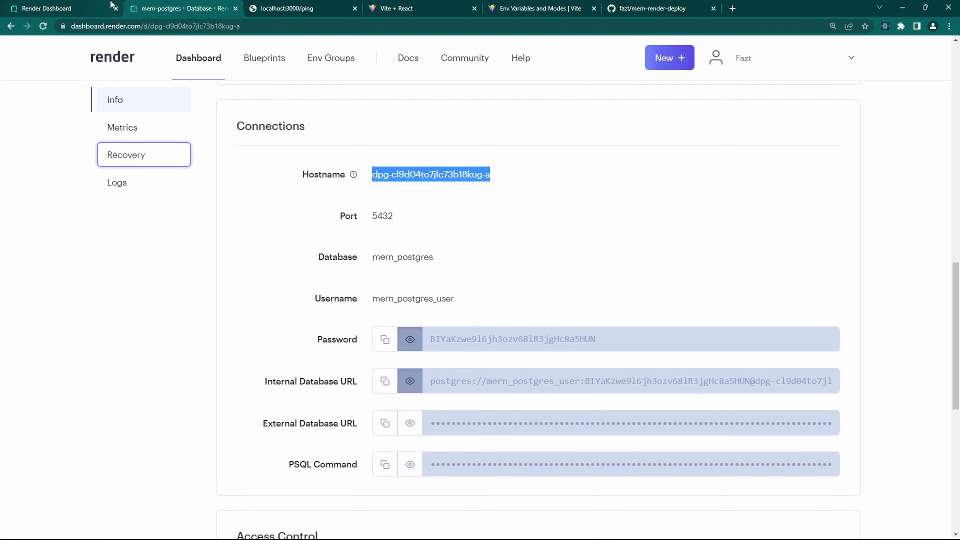
{"action": "left_click", "coordinate": [104, 7]}
{"action": "left_click", "coordinate": [277, 182]}
{"action": "key", "text": "ctrl+v"}
{"action": "left_click", "coordinate": [475, 194]}
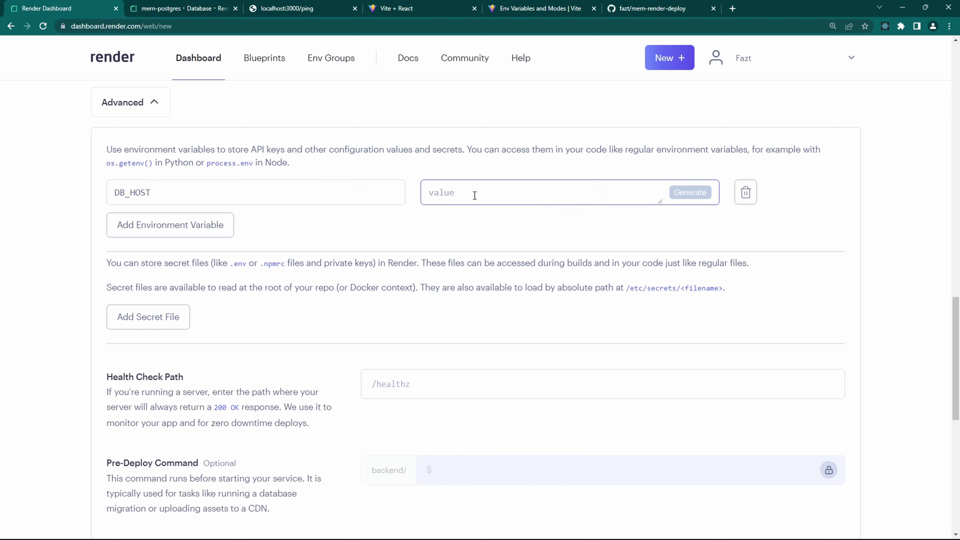
Add three more empty environment variable rows to the web service form
{"action": "key", "text": "alt+Tab"}
{"action": "key", "text": "alt+Tab"}
{"action": "left_click", "coordinate": [162, 242]}
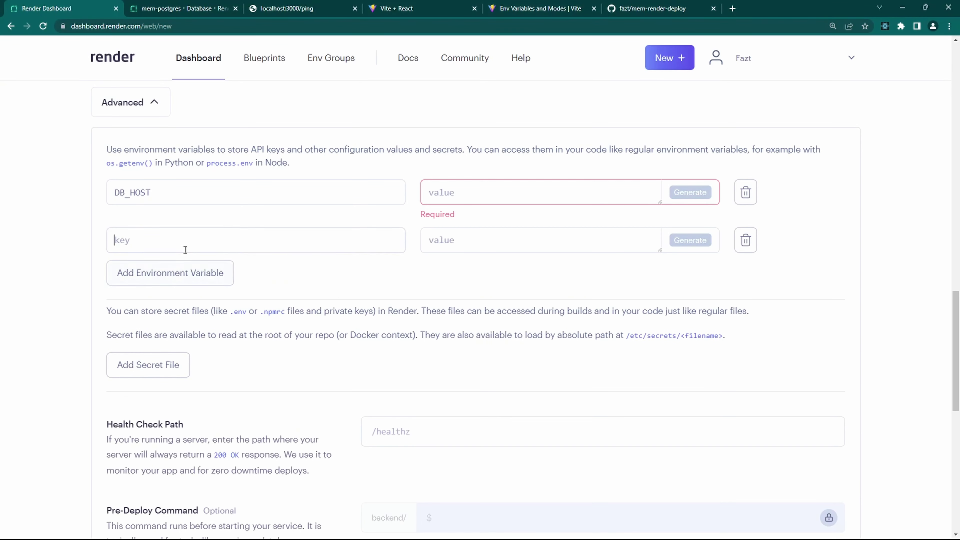
{"action": "left_click", "coordinate": [172, 278]}
{"action": "left_click", "coordinate": [172, 321]}
Copy the DB_PORT name from config.js in VS Code into the second environment variable's key in the browser
{"action": "key", "text": "alt+Tab"}
{"action": "double_click", "coordinate": [469, 167]}
{"action": "right_click", "coordinate": [472, 168]}
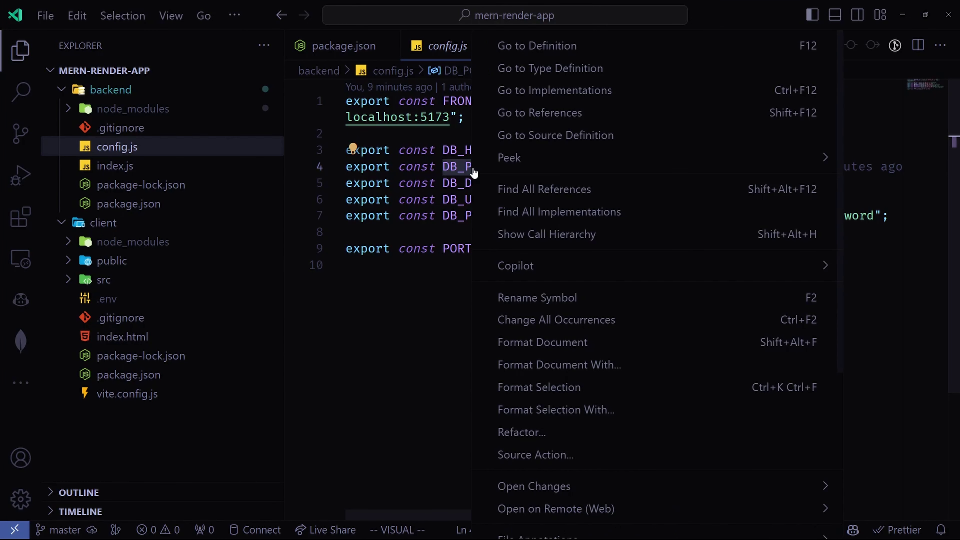
{"action": "scroll", "coordinate": [541, 418], "scroll_direction": "down", "scroll_amount": 5}
{"action": "left_click", "coordinate": [529, 401]}
{"action": "key", "text": "alt+Tab"}
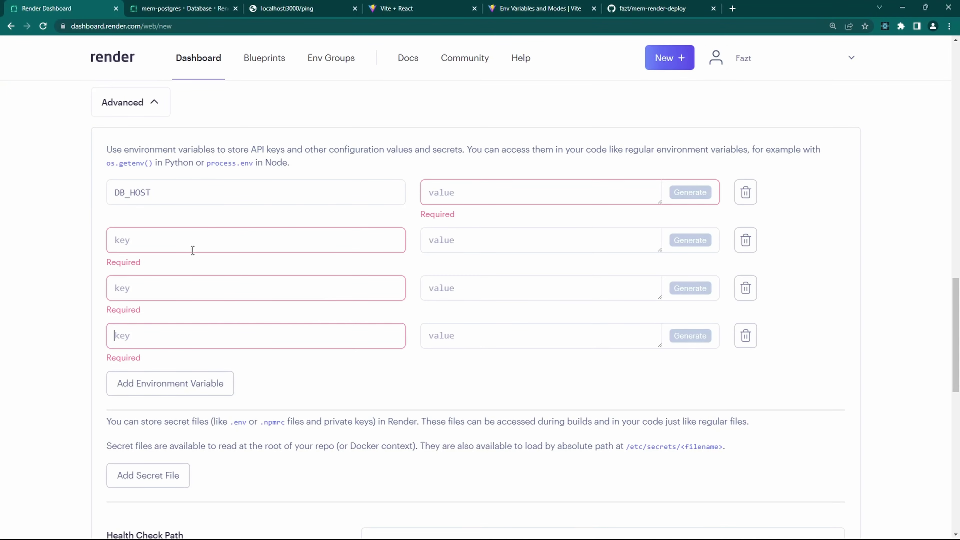
{"action": "left_click", "coordinate": [193, 250]}
{"action": "key", "text": "ctrl+v"}
Copy the DB_DATABASE name from config.js in VS Code into the third environment variable's key in the browser
{"action": "key", "text": "alt+Tab"}
{"action": "right_click", "coordinate": [493, 181]}
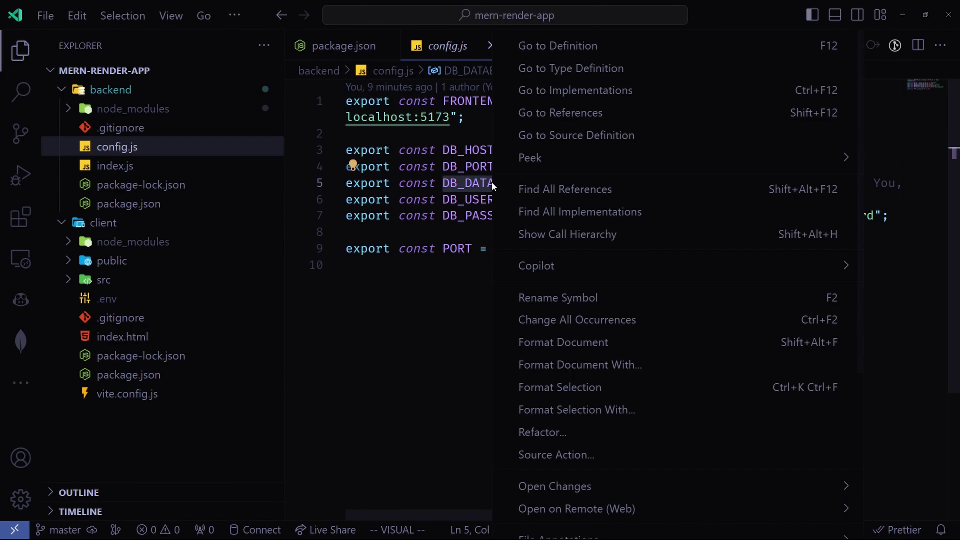
{"action": "scroll", "coordinate": [536, 416], "scroll_direction": "down", "scroll_amount": 5}
{"action": "left_click", "coordinate": [542, 400]}
{"action": "key", "text": "alt+Tab"}
{"action": "left_click", "coordinate": [197, 273]}
{"action": "key", "text": "ctrl+v"}
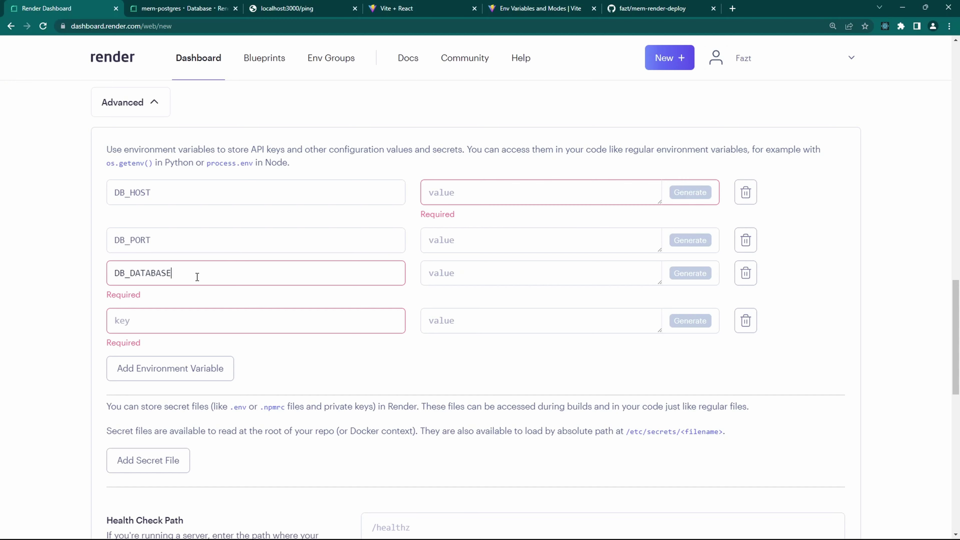
Copy the DB_USER name from config.js in VS Code into the fourth environment variable's key in the browser
{"action": "key", "text": "alt+Tab"}
{"action": "double_click", "coordinate": [494, 198]}
{"action": "right_click", "coordinate": [461, 206]}
{"action": "scroll", "coordinate": [537, 416], "scroll_direction": "down", "scroll_amount": 5}
{"action": "left_click", "coordinate": [542, 401]}
{"action": "key", "text": "alt+Tab"}
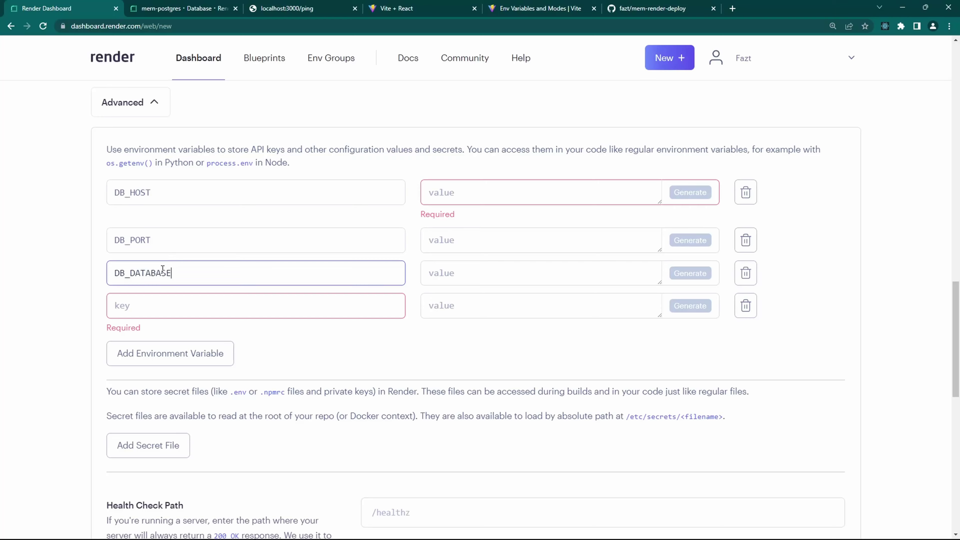
{"action": "left_click", "coordinate": [172, 311]}
{"action": "key", "text": "ctrl+v"}
Add a fifth environment variable row and set its key to DB_PASSWORD, copied from config.js in VS Code
{"action": "left_click", "coordinate": [171, 349]}
{"action": "key", "text": "alt+Tab"}
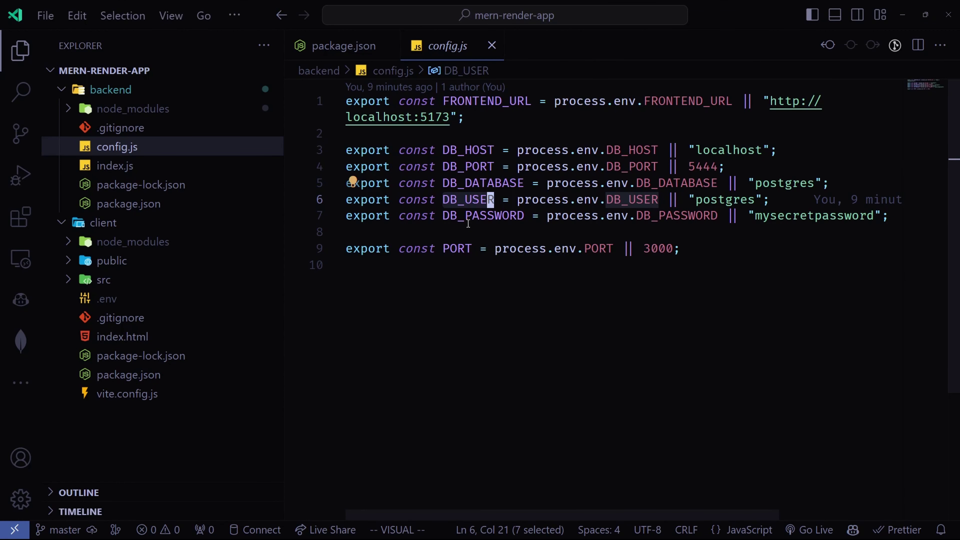
{"action": "double_click", "coordinate": [464, 216]}
{"action": "right_click", "coordinate": [474, 218]}
{"action": "scroll", "coordinate": [528, 420], "scroll_direction": "down", "scroll_amount": 5}
{"action": "left_click", "coordinate": [511, 400]}
{"action": "key", "text": "alt+Tab"}
{"action": "left_click", "coordinate": [291, 332]}
{"action": "key", "text": "ctrl+v"}
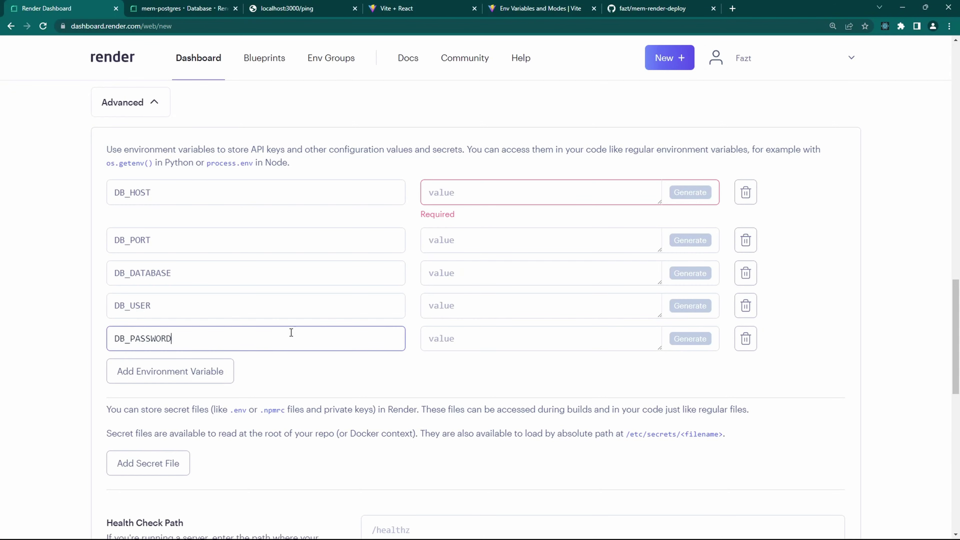
Set the DB_HOST value to the hostname from the mern-postgres connection details
{"action": "key", "text": "alt+Tab"}
{"action": "key", "text": "alt+Tab"}
{"action": "left_click", "coordinate": [182, 9]}
{"action": "key", "text": "ctrl+shift+Tab"}
{"action": "left_click", "coordinate": [501, 197]}
{"action": "key", "text": "ctrl+v"}
Copy the database port from the mern-postgres page and set the DB_PORT value to 5432
{"action": "key", "text": "ctrl+Tab"}
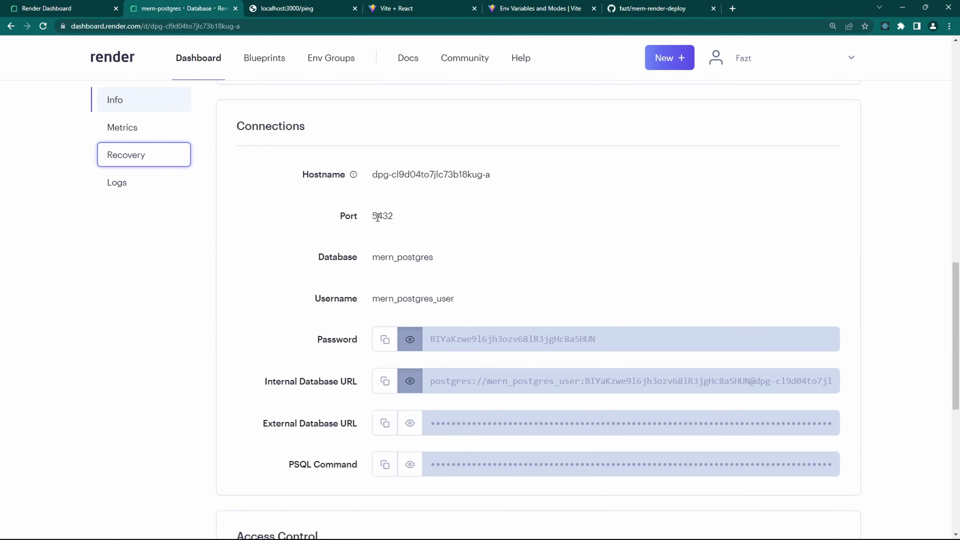
{"action": "double_click", "coordinate": [382, 215]}
{"action": "key", "text": "ctrl+c"}
{"action": "key", "text": "ctrl+shift+Tab"}
{"action": "left_click", "coordinate": [491, 225]}
{"action": "key", "text": "ctrl+v"}
Copy the database name from the mern-postgres page and set the DB_DATABASE value to mern_postgres
{"action": "key", "text": "ctrl+Tab"}
{"action": "double_click", "coordinate": [385, 256]}
{"action": "key", "text": "ctrl+shift+Tab"}
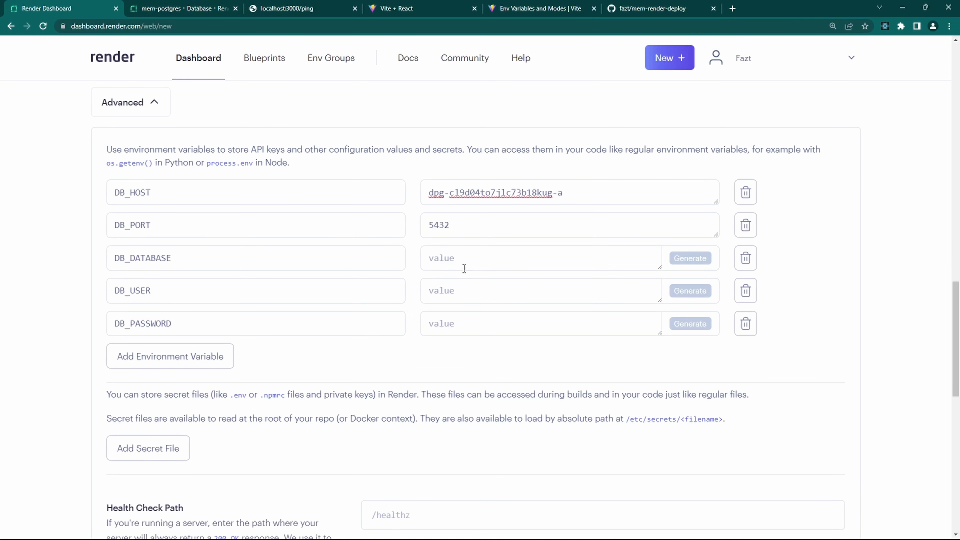
{"action": "left_click", "coordinate": [461, 265]}
{"action": "key", "text": "ctrl+v"}
Copy the database username from the mern-postgres page and set the DB_USER value to mern_postgres_user
{"action": "key", "text": "ctrl+Tab"}
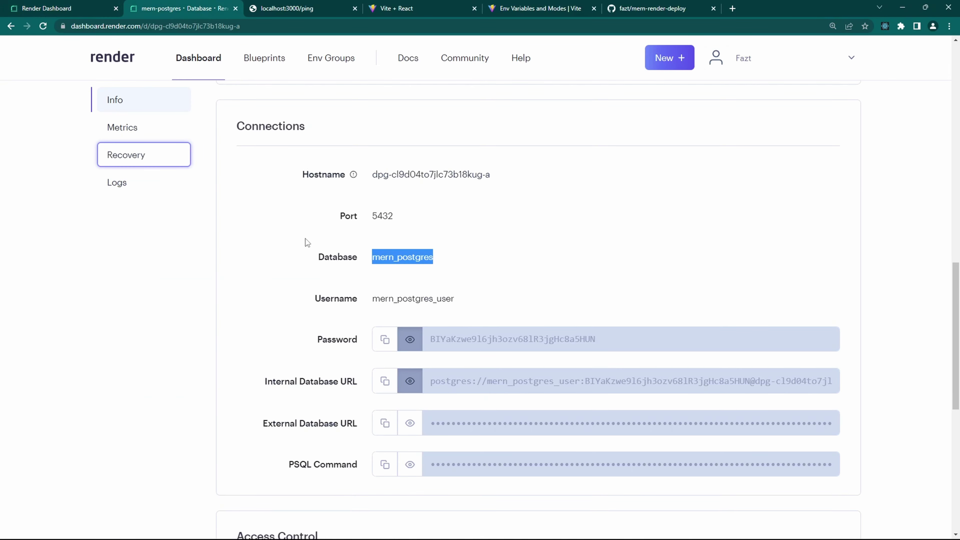
{"action": "triple_click", "coordinate": [411, 299]}
{"action": "key", "text": "ctrl+c"}
{"action": "key", "text": "ctrl+shift+Tab"}
{"action": "left_click", "coordinate": [463, 298]}
{"action": "key", "text": "ctrl+v"}
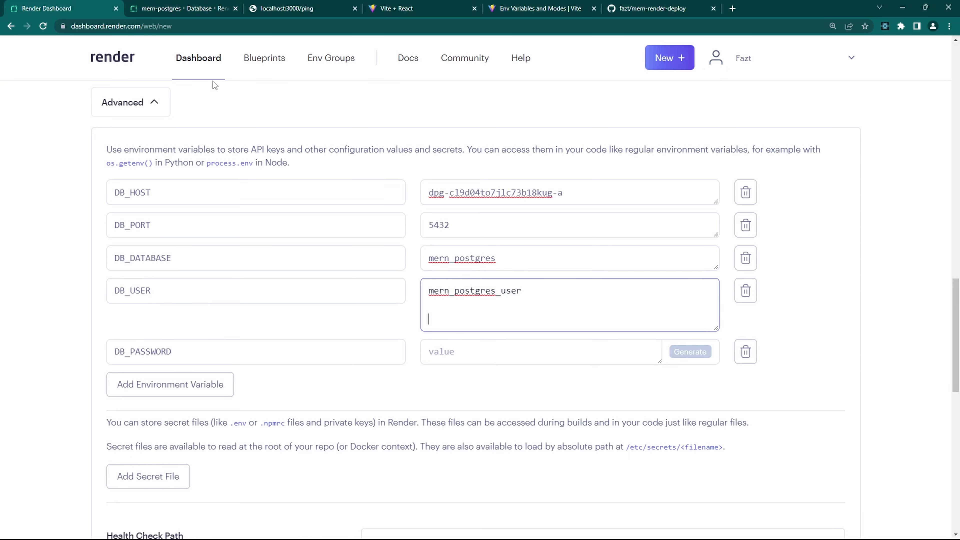
Copy the database password from the mern-postgres connection details and paste it as the DB_PASSWORD value
{"action": "key", "text": "ctrl+Tab"}
{"action": "left_click", "coordinate": [385, 340]}
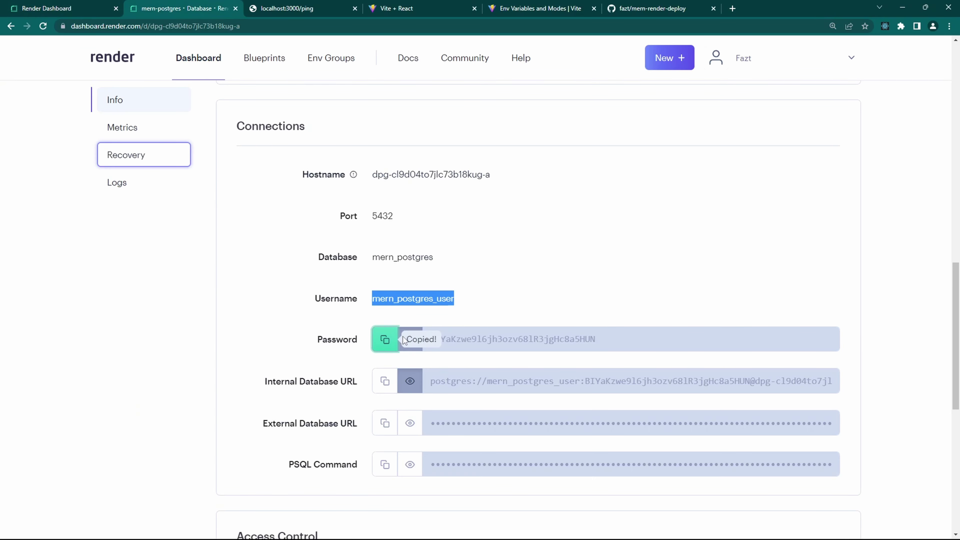
{"action": "key", "text": "ctrl+shift+Tab"}
{"action": "left_click", "coordinate": [586, 342]}
{"action": "key", "text": "ctrl+v"}
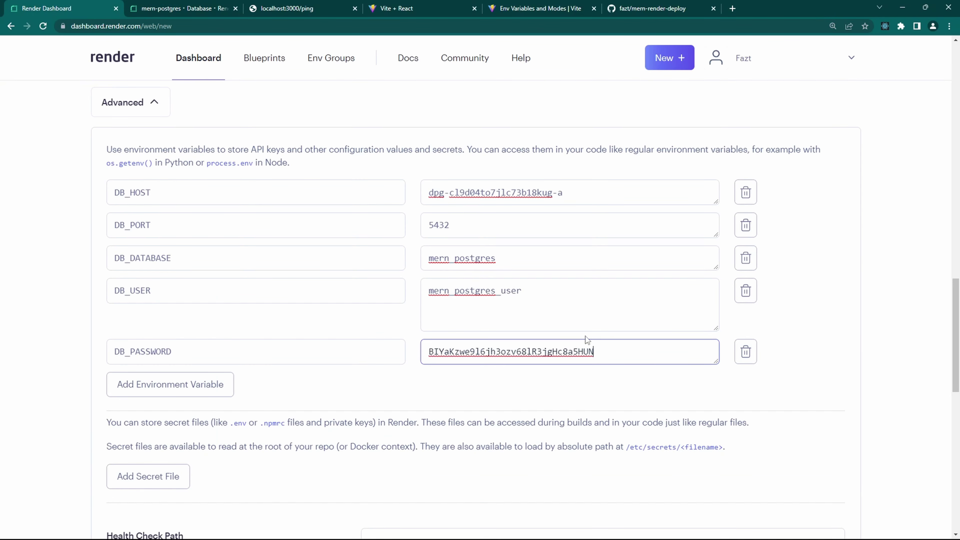
Switch to VS Code and check the variable names in the backend's config.js, including PORT and FRONTEND_URL
{"action": "scroll", "coordinate": [446, 305], "scroll_direction": "down", "scroll_amount": 3}
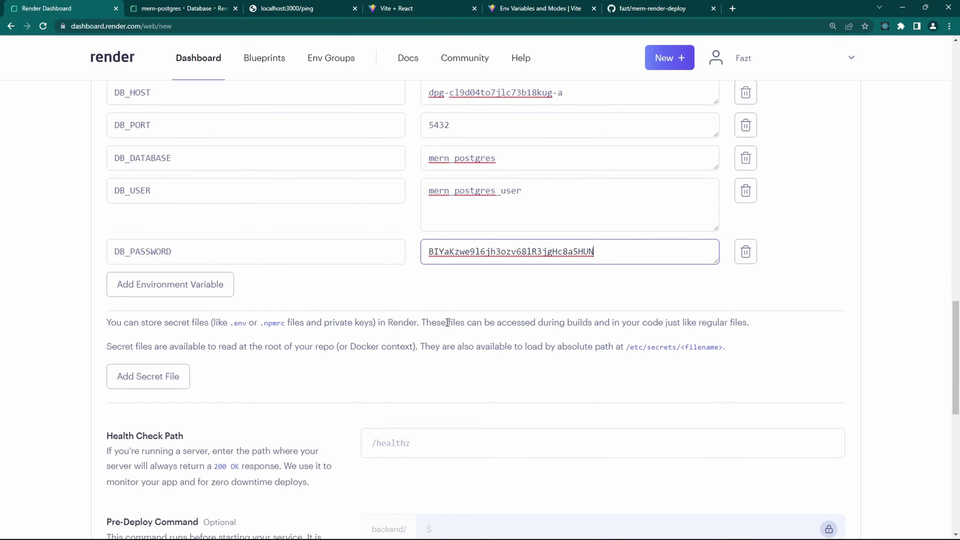
{"action": "key", "text": "alt+Tab"}
{"action": "key", "text": "alt+Tab"}
{"action": "key", "text": "alt+Tab"}
{"action": "key", "text": "j"}
{"action": "key", "text": "j"}
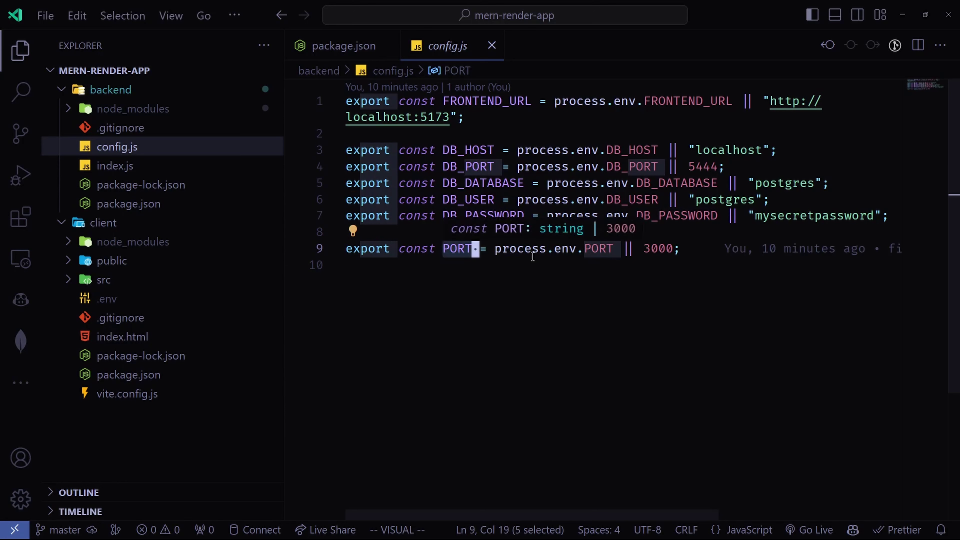
{"action": "double_click", "coordinate": [483, 101]}
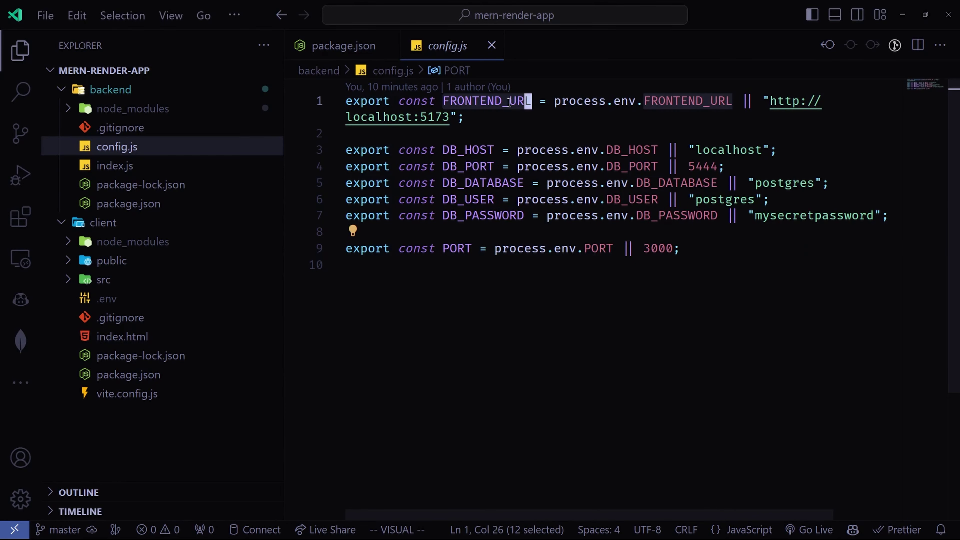
{"action": "key", "text": "alt+Tab"}
Create the web service with the entered environment variables, leaving the remaining advanced options at their defaults
{"action": "scroll", "coordinate": [418, 180], "scroll_direction": "up", "scroll_amount": 5}
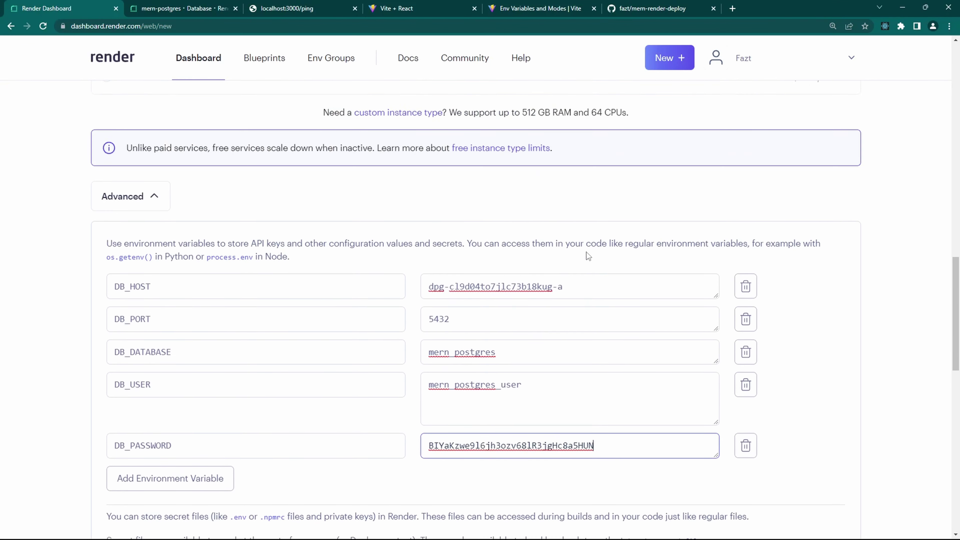
{"action": "scroll", "coordinate": [586, 252], "scroll_direction": "down", "scroll_amount": 10}
{"action": "scroll", "coordinate": [548, 259], "scroll_direction": "down", "scroll_amount": 1}
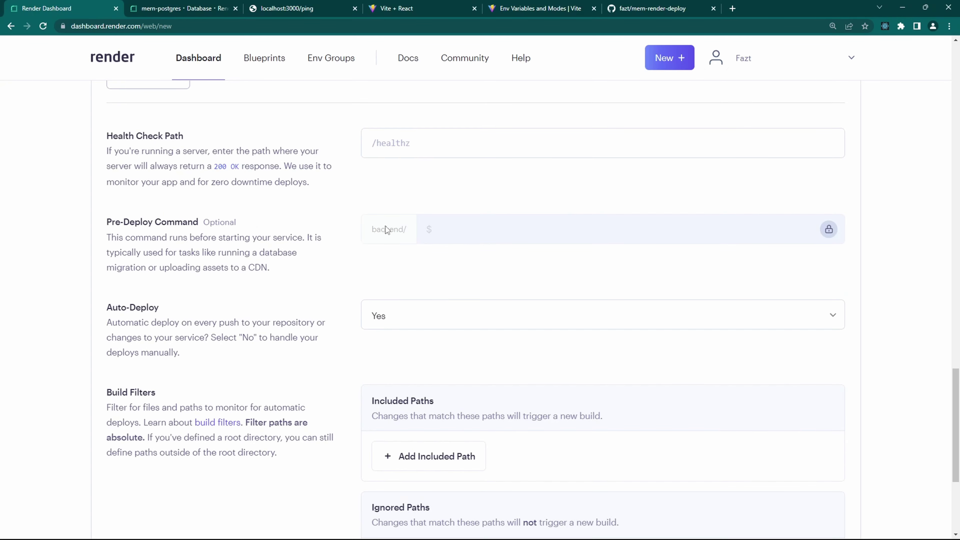
{"action": "scroll", "coordinate": [415, 265], "scroll_direction": "down", "scroll_amount": 5}
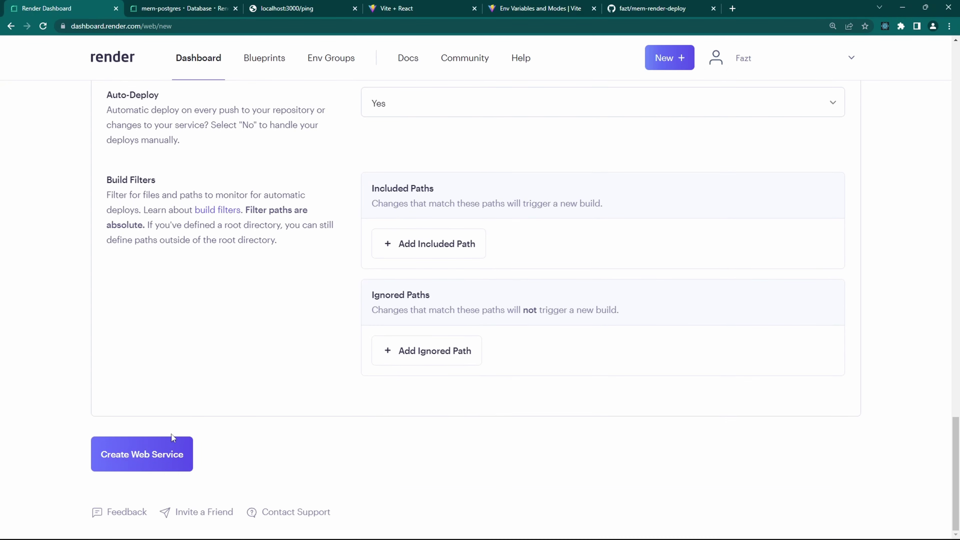
{"action": "left_click", "coordinate": [150, 454]}
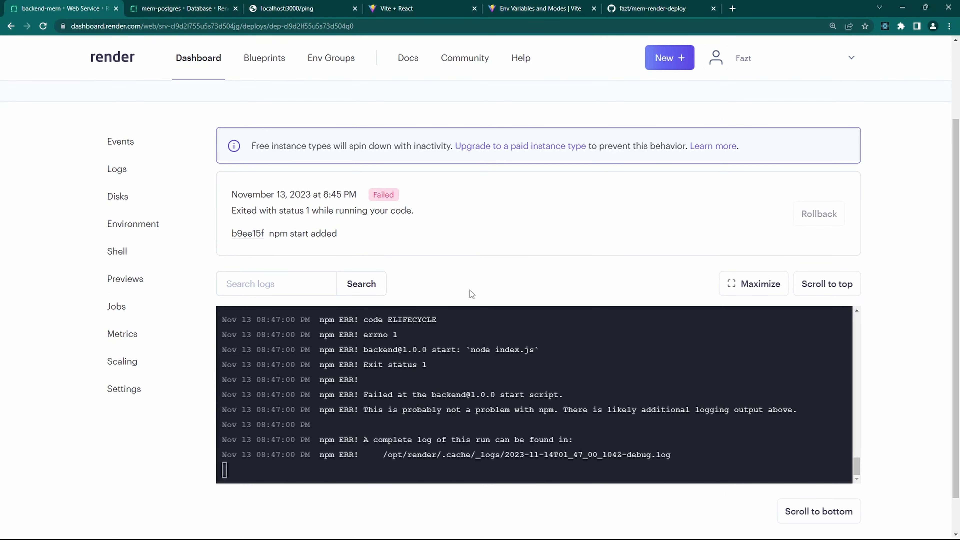
Examine the deploy log for the startup error and check the dependencies in the backend's package.json in VS Code
{"action": "scroll", "coordinate": [491, 404], "scroll_direction": "up", "scroll_amount": 5}
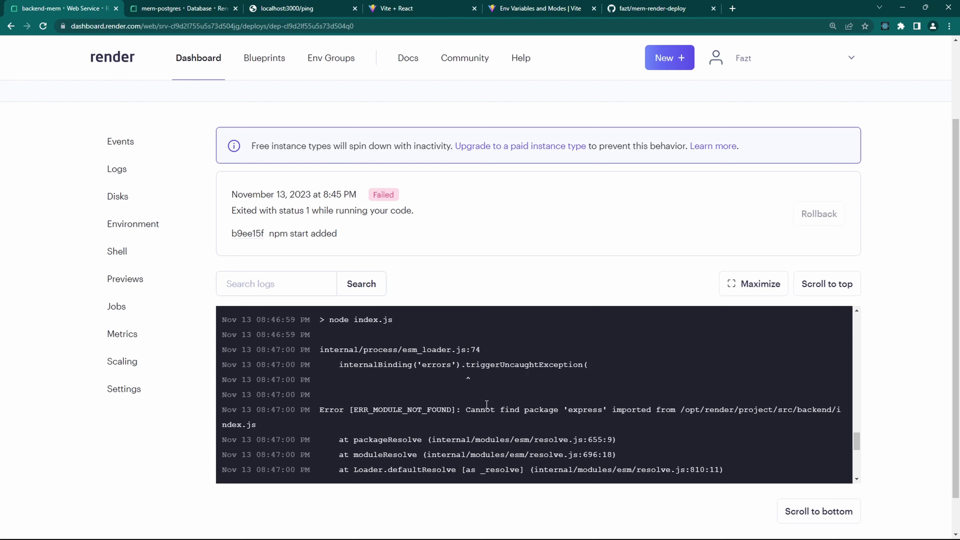
{"action": "left_click_drag", "start_coordinate": [482, 414], "coordinate": [609, 415]}
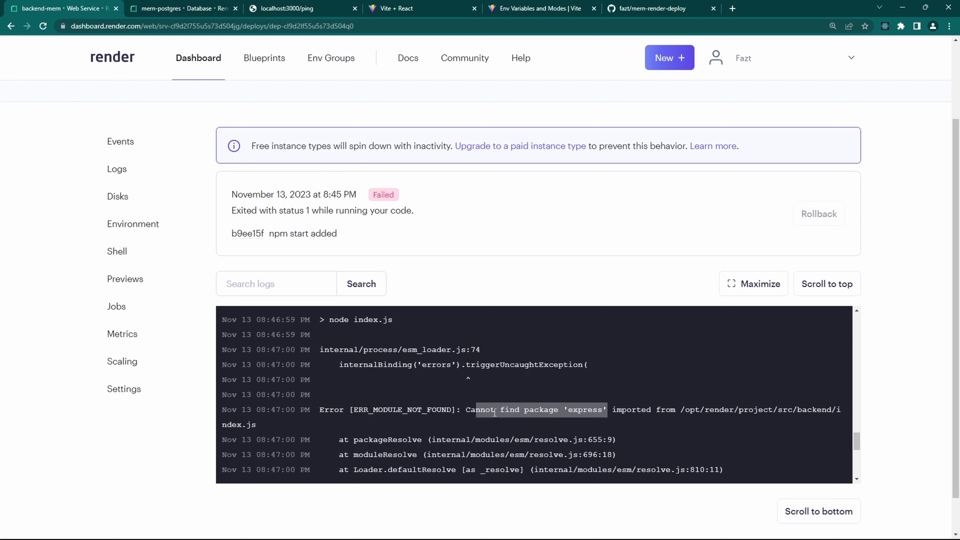
{"action": "left_click_drag", "start_coordinate": [467, 413], "coordinate": [617, 414]}
{"action": "scroll", "coordinate": [505, 398], "scroll_direction": "up", "scroll_amount": 3}
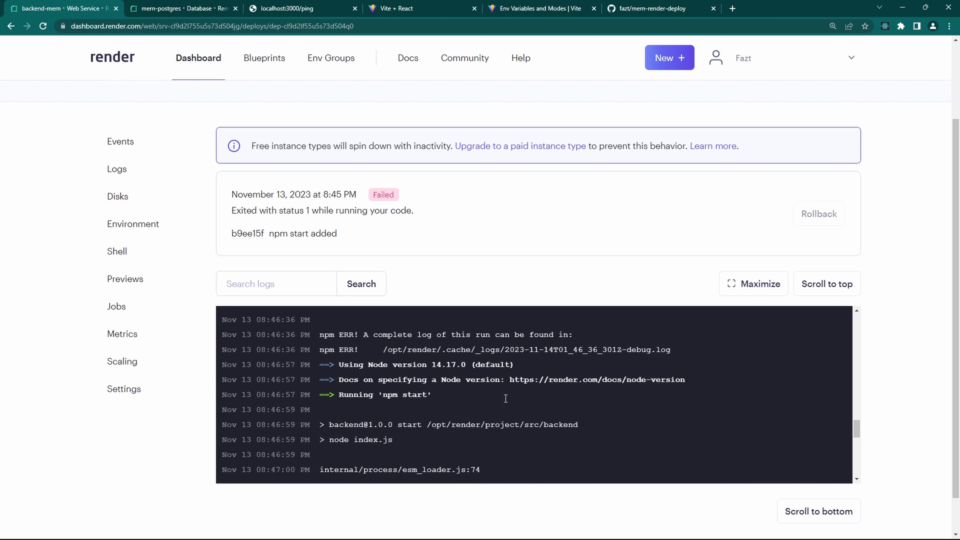
{"action": "scroll", "coordinate": [505, 398], "scroll_direction": "down", "scroll_amount": 3}
{"action": "left_click", "coordinate": [513, 535]}
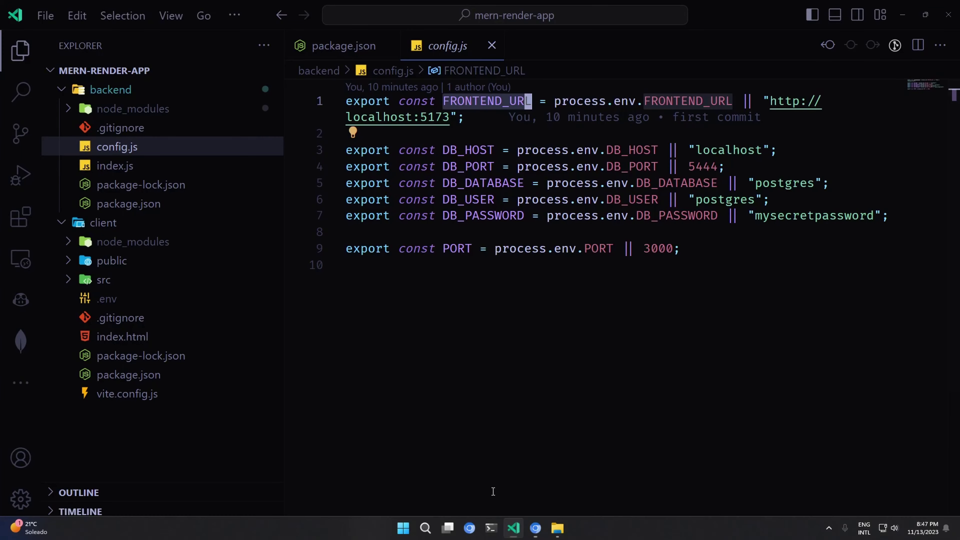
{"action": "left_click", "coordinate": [161, 203]}
{"action": "left_click_drag", "start_coordinate": [397, 344], "coordinate": [450, 361]}
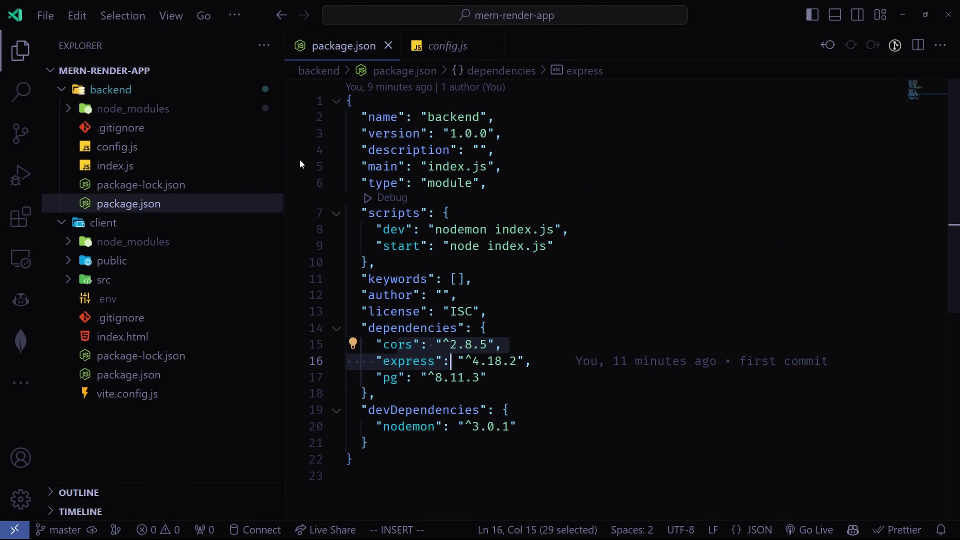
Return to the browser and reread the deploy log around the missing express package and the npm start output
{"action": "key", "text": "alt+Tab"}
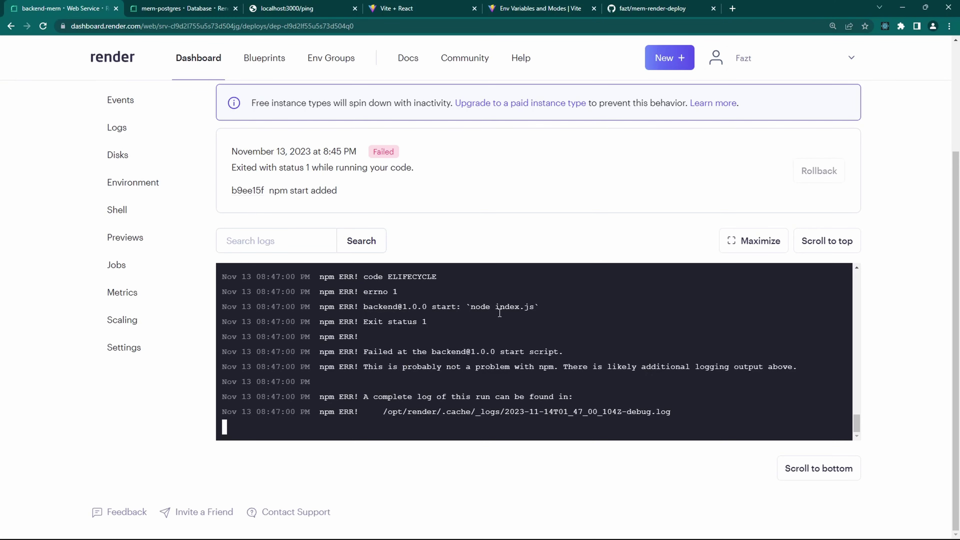
{"action": "scroll", "coordinate": [499, 312], "scroll_direction": "up", "scroll_amount": 3}
{"action": "left_click_drag", "start_coordinate": [612, 292], "coordinate": [471, 292]}
{"action": "scroll", "coordinate": [469, 320], "scroll_direction": "up", "scroll_amount": 3}
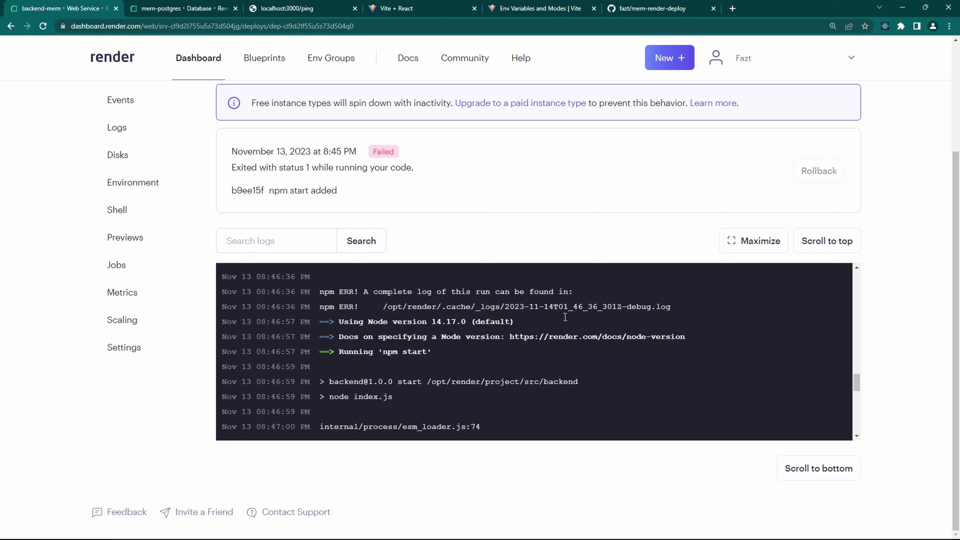
{"action": "scroll", "coordinate": [565, 316], "scroll_direction": "down", "scroll_amount": 3}
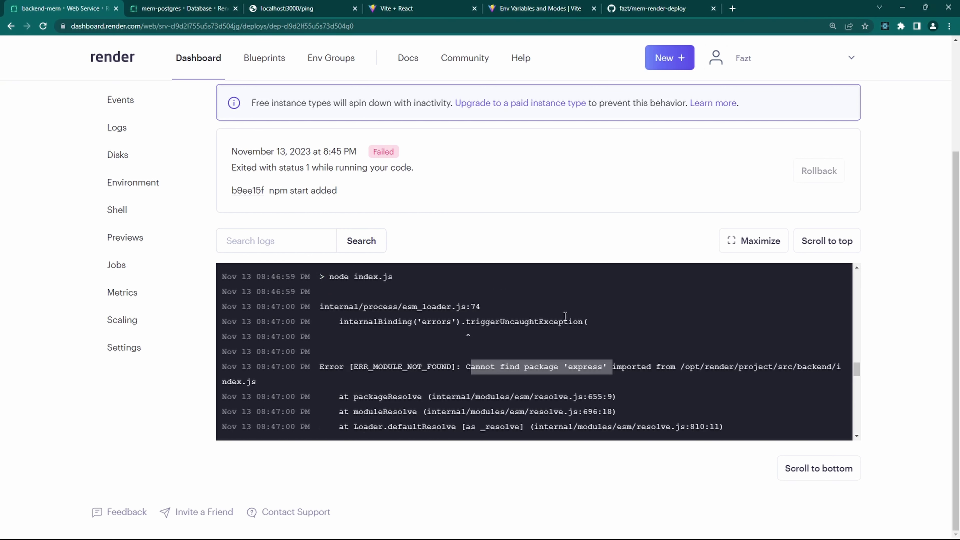
{"action": "scroll", "coordinate": [565, 317], "scroll_direction": "down", "scroll_amount": 3}
{"action": "scroll", "coordinate": [565, 316], "scroll_direction": "down", "scroll_amount": 3}
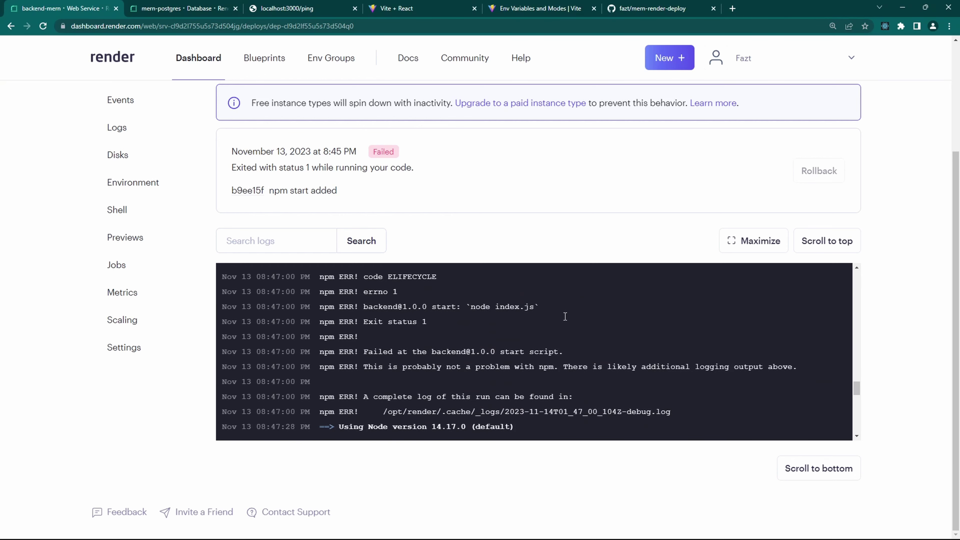
{"action": "scroll", "coordinate": [565, 316], "scroll_direction": "down", "scroll_amount": 9}
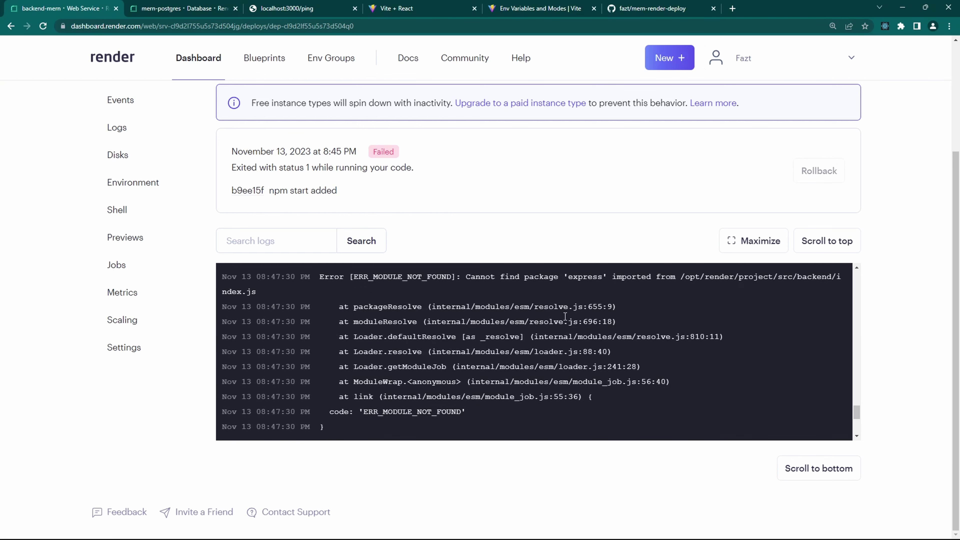
Open the backend-mern service settings and review the Build & Deploy options, including the build and start commands
{"action": "scroll", "coordinate": [526, 223], "scroll_direction": "up", "scroll_amount": 3}
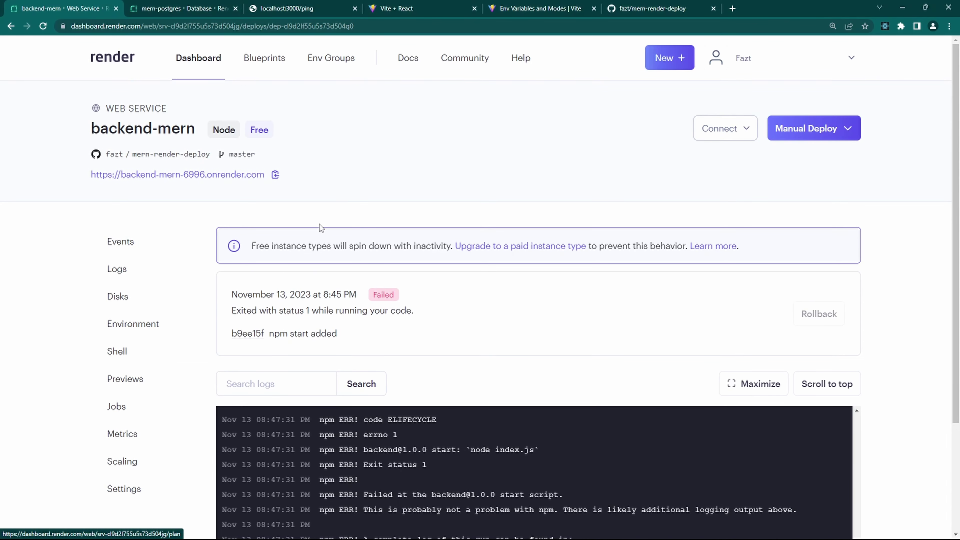
{"action": "scroll", "coordinate": [227, 283], "scroll_direction": "down", "scroll_amount": 3}
{"action": "left_click", "coordinate": [138, 390]}
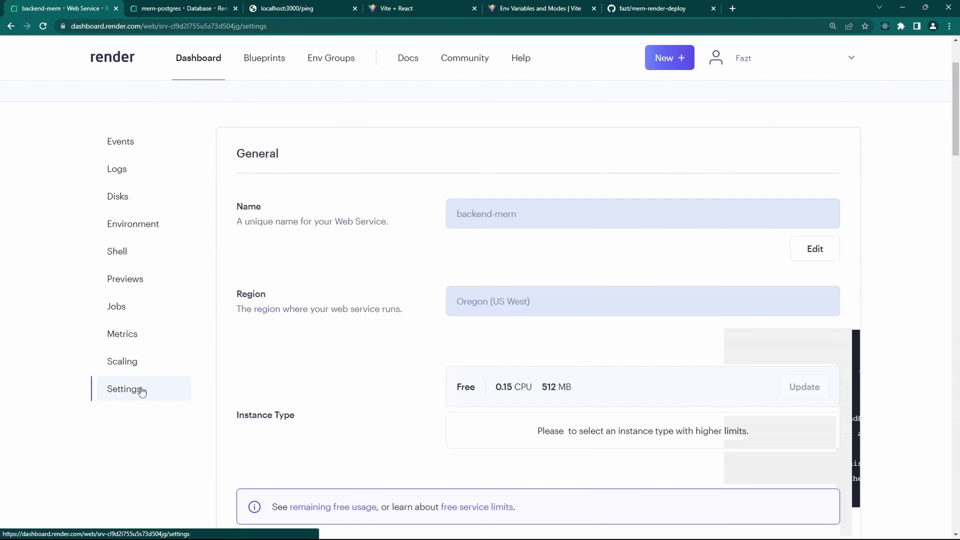
{"action": "scroll", "coordinate": [546, 224], "scroll_direction": "down", "scroll_amount": 12}
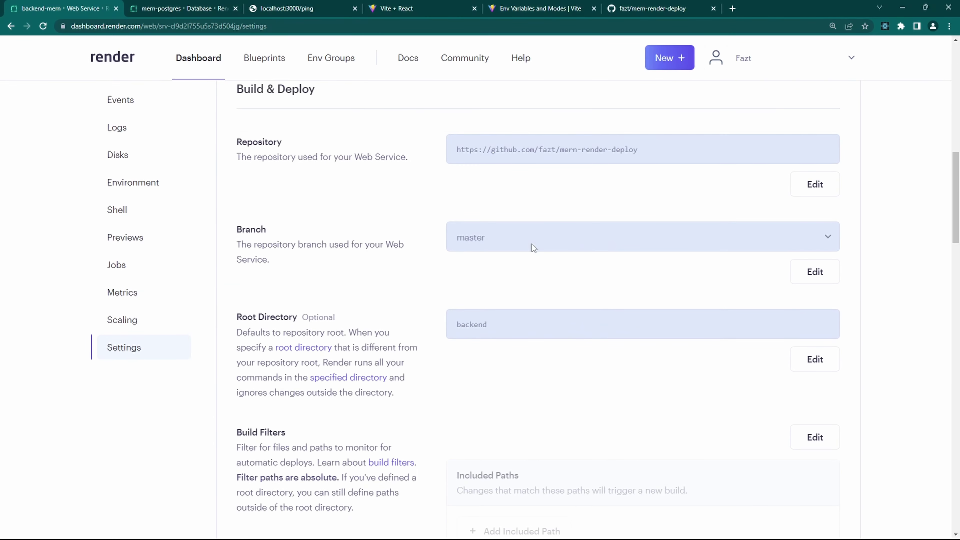
{"action": "scroll", "coordinate": [535, 248], "scroll_direction": "down", "scroll_amount": 15}
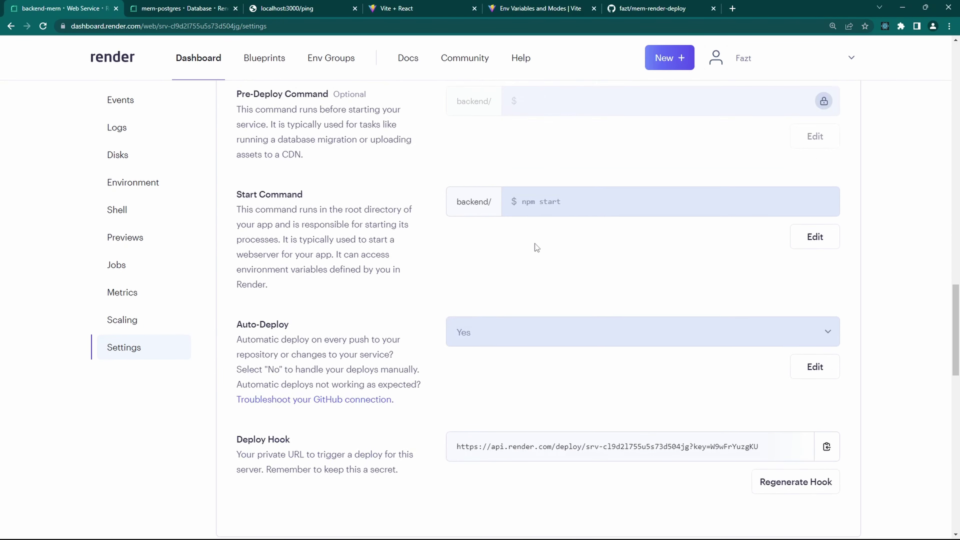
{"action": "scroll", "coordinate": [544, 244], "scroll_direction": "down", "scroll_amount": 8}
{"action": "scroll", "coordinate": [558, 239], "scroll_direction": "up", "scroll_amount": 18}
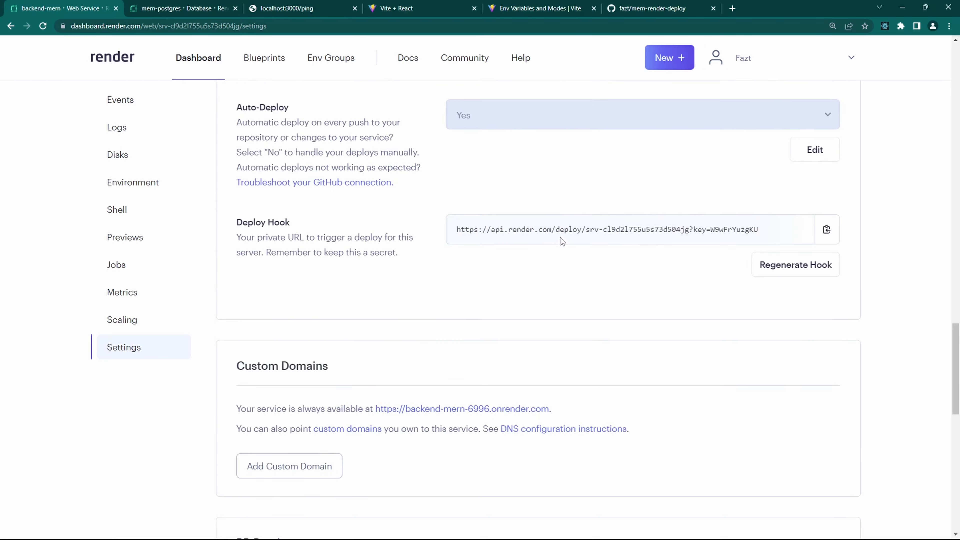
{"action": "scroll", "coordinate": [560, 237], "scroll_direction": "up", "scroll_amount": 8}
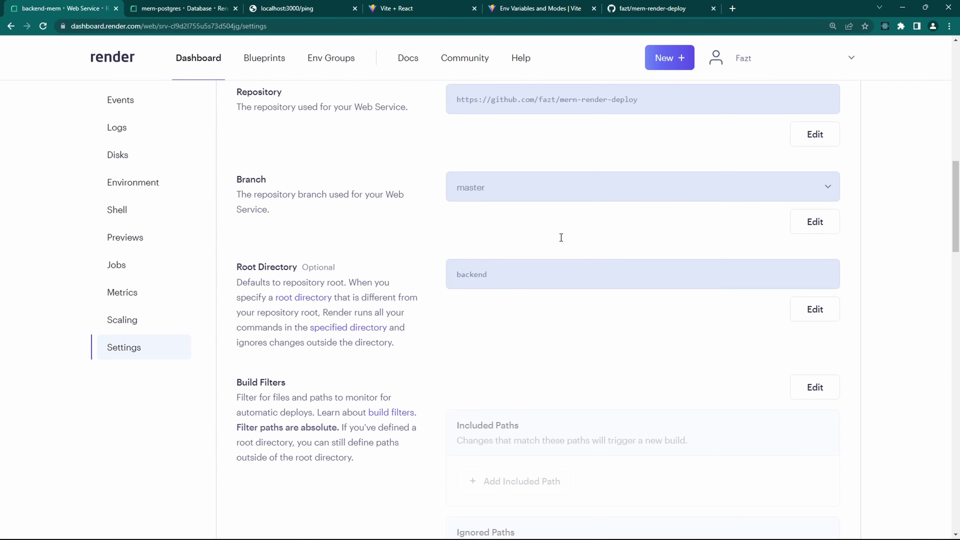
{"action": "scroll", "coordinate": [560, 237], "scroll_direction": "up", "scroll_amount": 2}
{"action": "scroll", "coordinate": [560, 237], "scroll_direction": "down", "scroll_amount": 12}
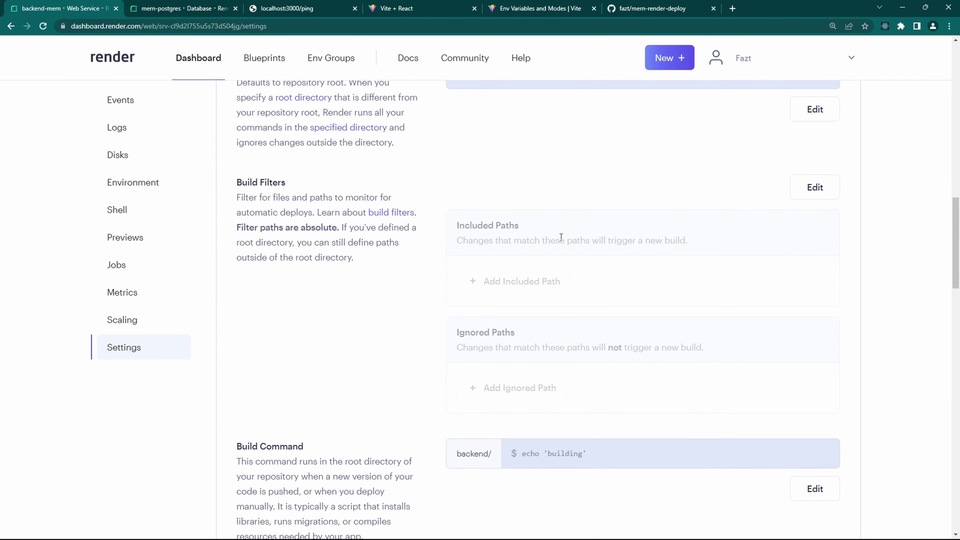
{"action": "scroll", "coordinate": [562, 241], "scroll_direction": "down", "scroll_amount": 4}
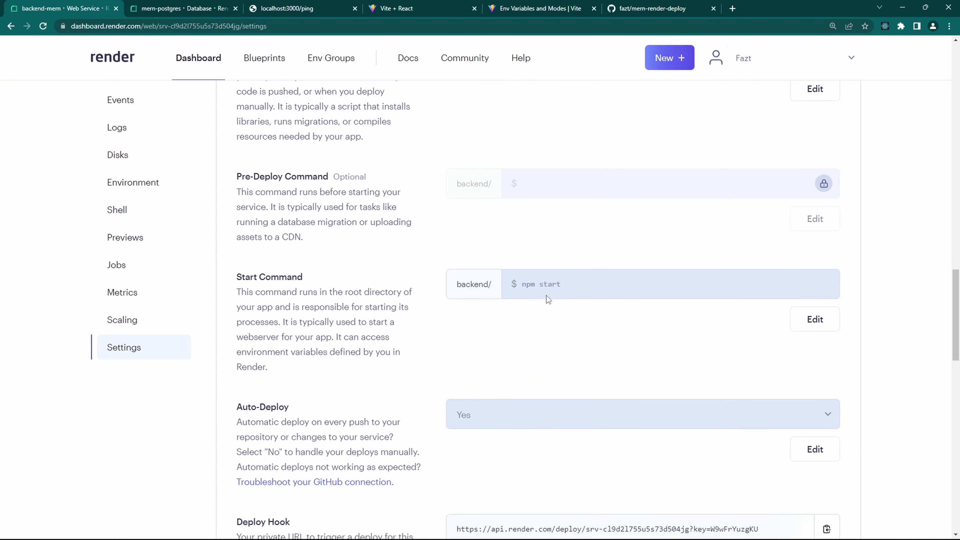
Set the backend-mern start command to "npm install && npm start" and save the change
{"action": "left_click", "coordinate": [814, 318]}
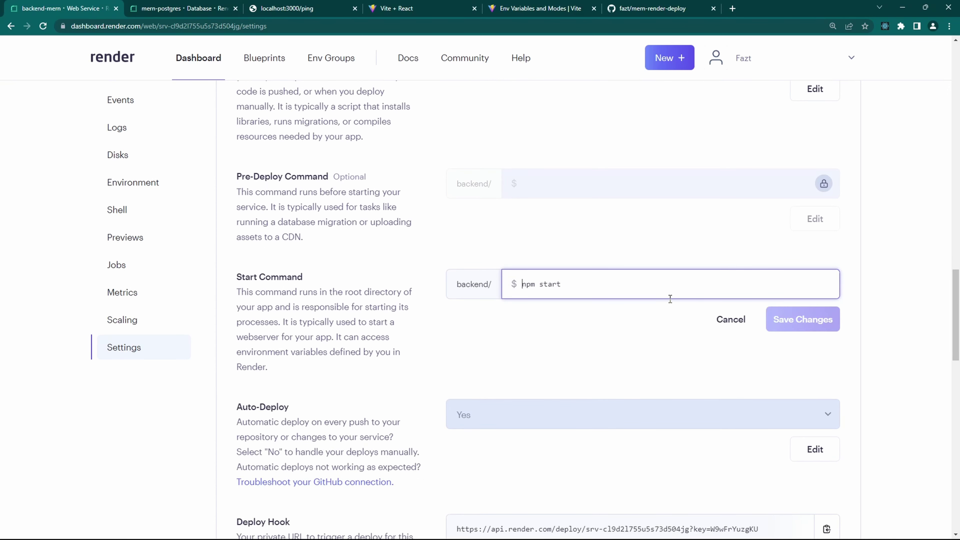
{"action": "type", "text": "npm install &&"}
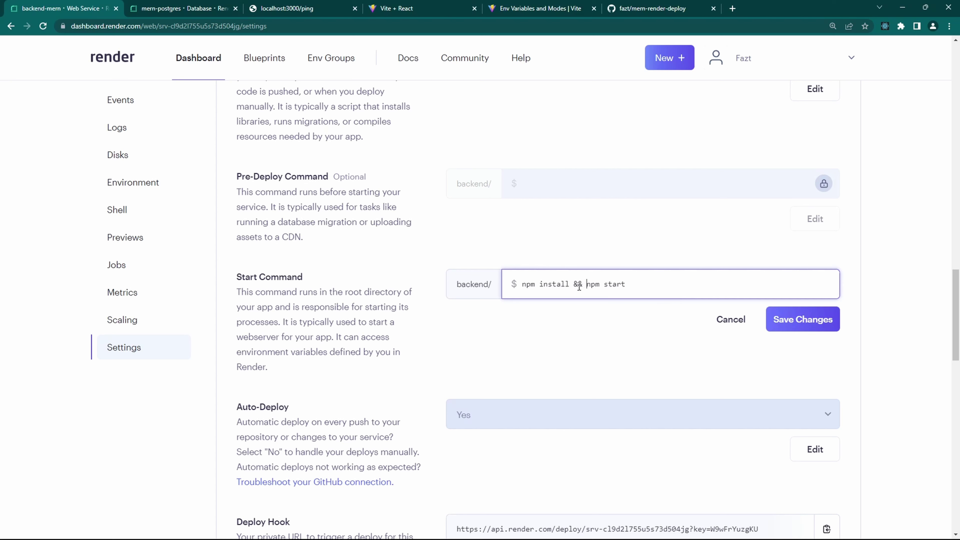
{"action": "left_click_drag", "start_coordinate": [583, 283], "coordinate": [467, 276]}
{"action": "left_click", "coordinate": [807, 325]}
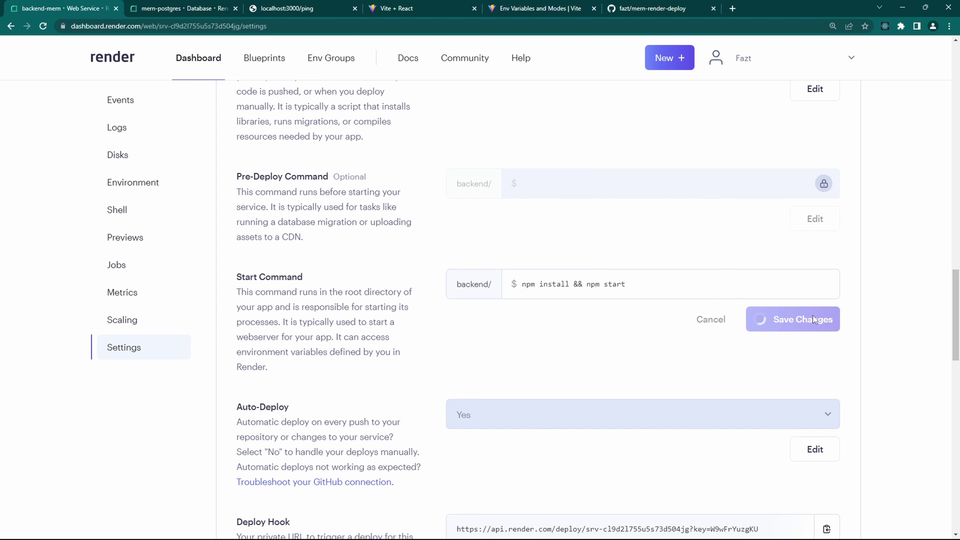
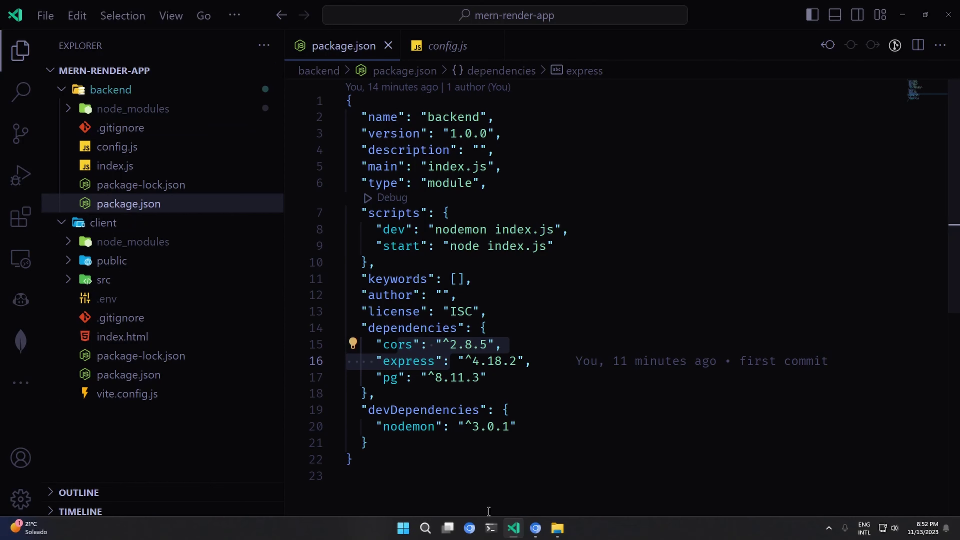
Set the frontend-mern static site's root directory to client and its build command to "npm run build" in the browser
{"action": "left_click", "coordinate": [536, 533]}
{"action": "type", "text": "client"}
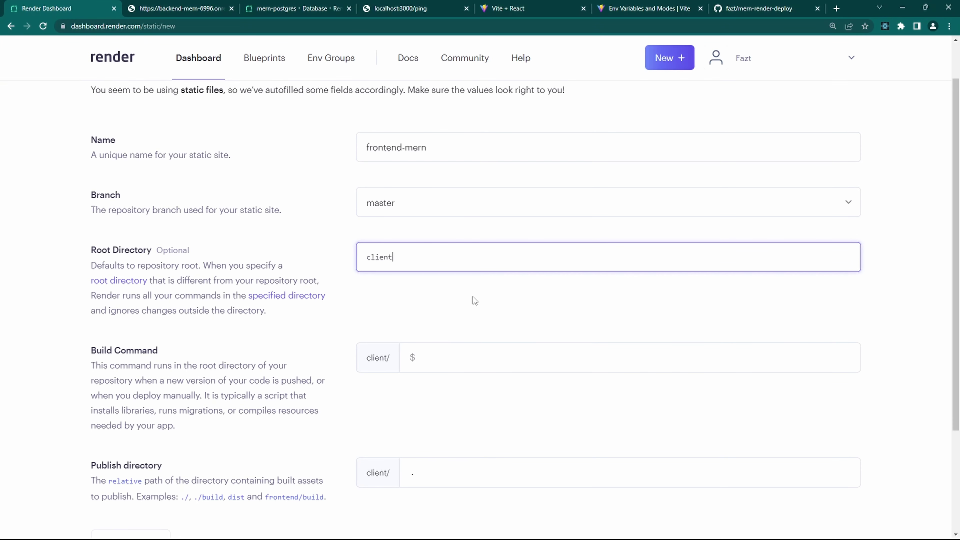
{"action": "scroll", "coordinate": [433, 328], "scroll_direction": "down", "scroll_amount": 2}
{"action": "left_click", "coordinate": [451, 258]}
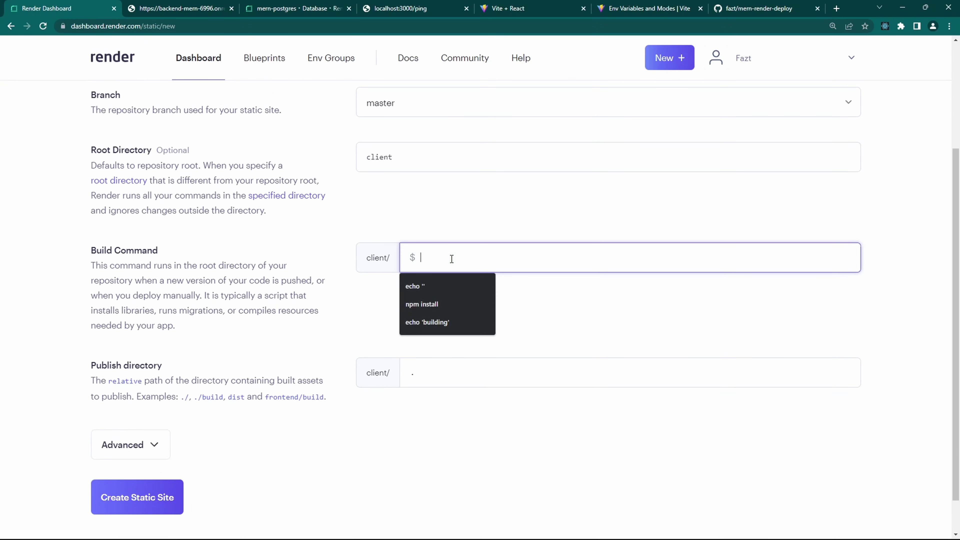
{"action": "type", "text": "yarn; yarn build"}
{"action": "key", "text": "ctrl+BackSpace"}
{"action": "key", "text": "ctrl+BackSpace"}
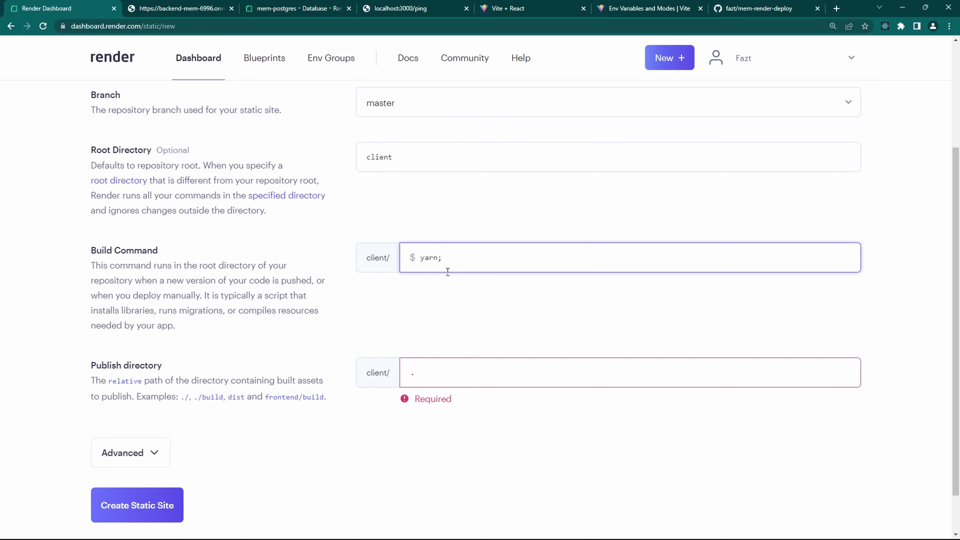
{"action": "type", "text": "npm run build"}
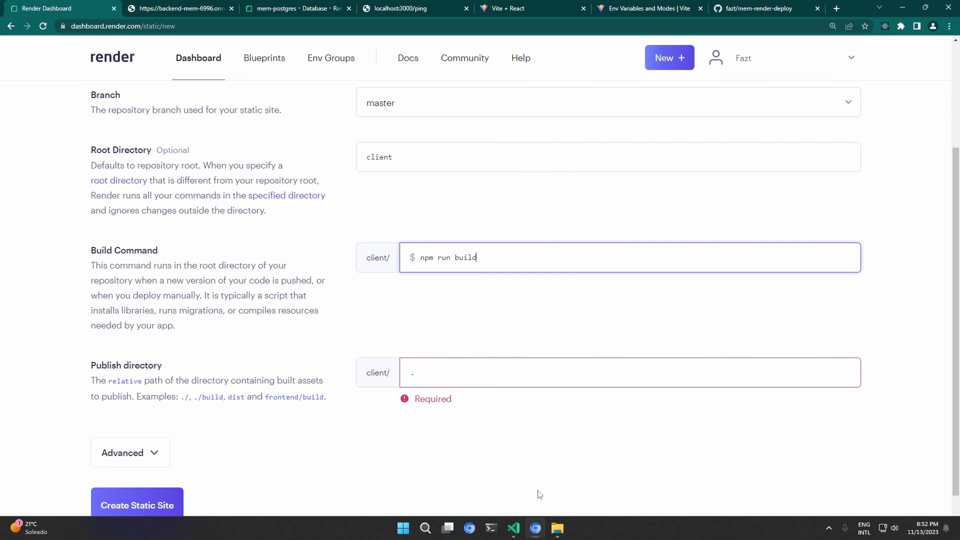
Switch to VS Code and run "npm run build" inside the client folder in the terminal
{"action": "left_click", "coordinate": [515, 528]}
{"action": "left_click", "coordinate": [455, 213]}
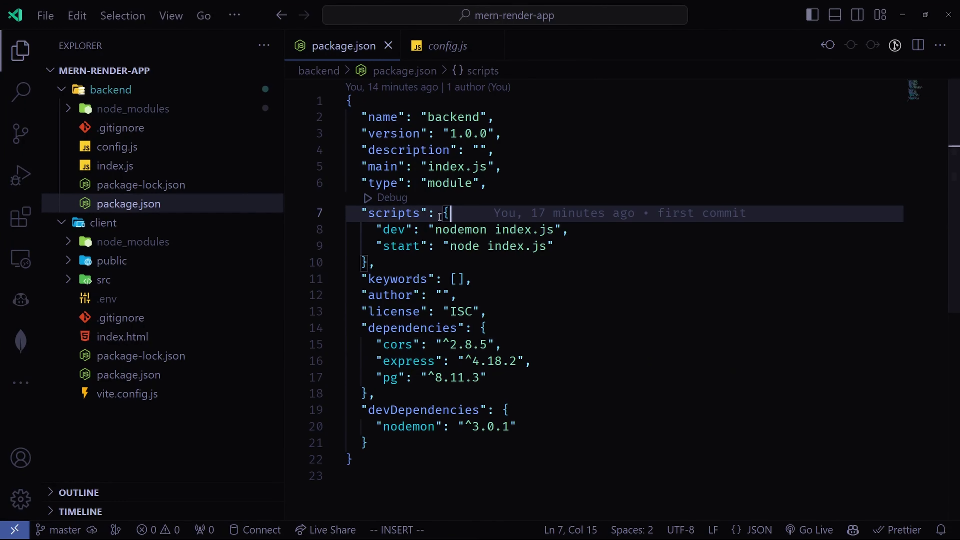
{"action": "key", "text": "ctrl+grave"}
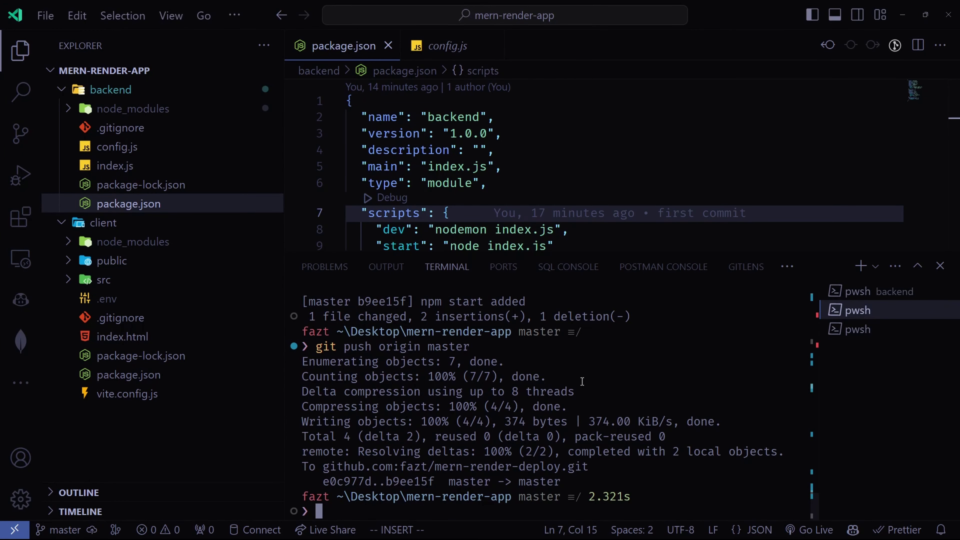
{"action": "key", "text": "ctrl+l"}
{"action": "type", "text": "cd client"}
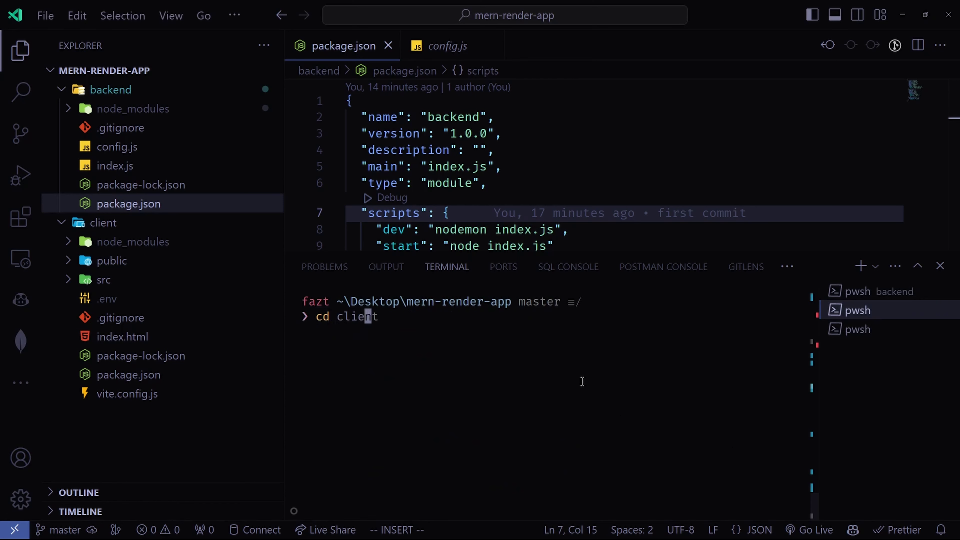
{"action": "key", "text": "Return"}
{"action": "type", "text": "npm run build"}
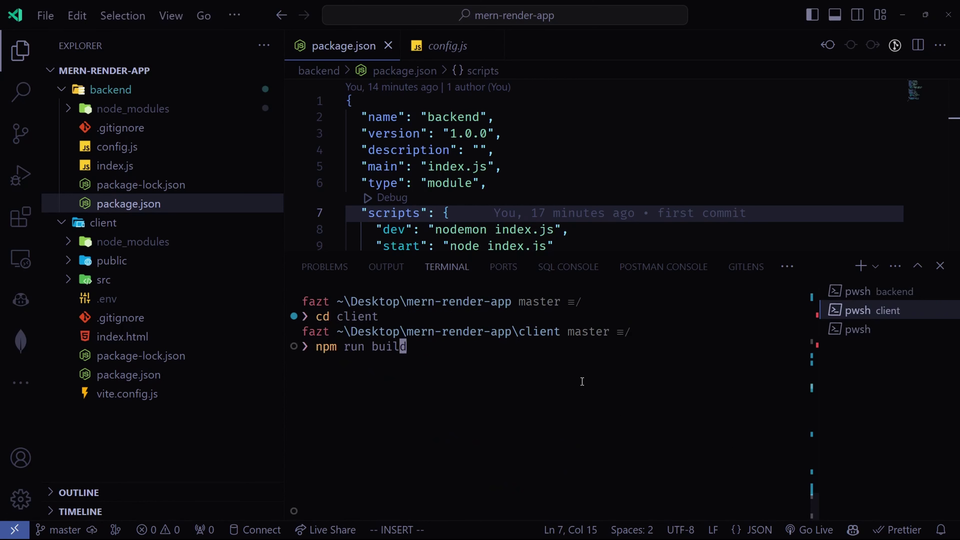
{"action": "key", "text": "Return"}
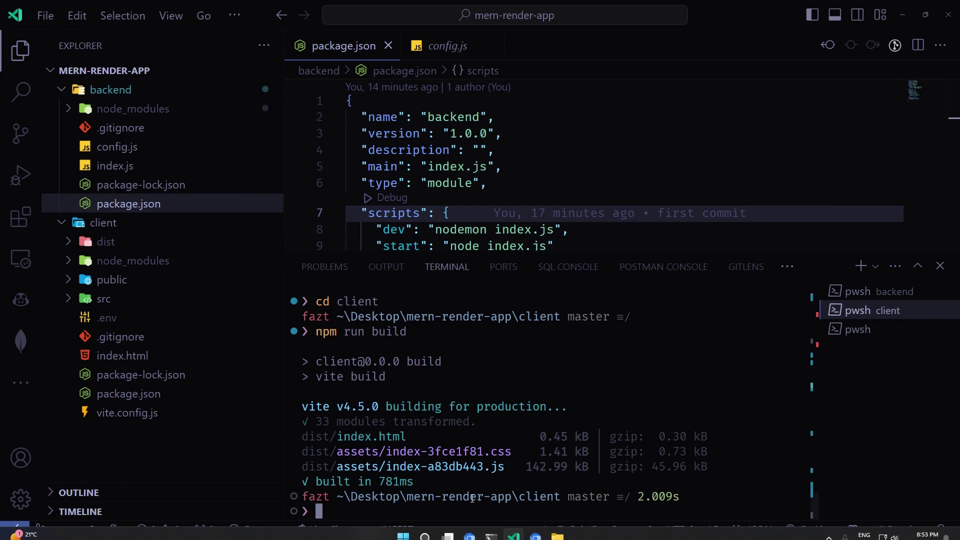
Return to the browser and set the static site's publish directory to dist
{"action": "left_click", "coordinate": [535, 528]}
{"action": "left_click", "coordinate": [432, 373]}
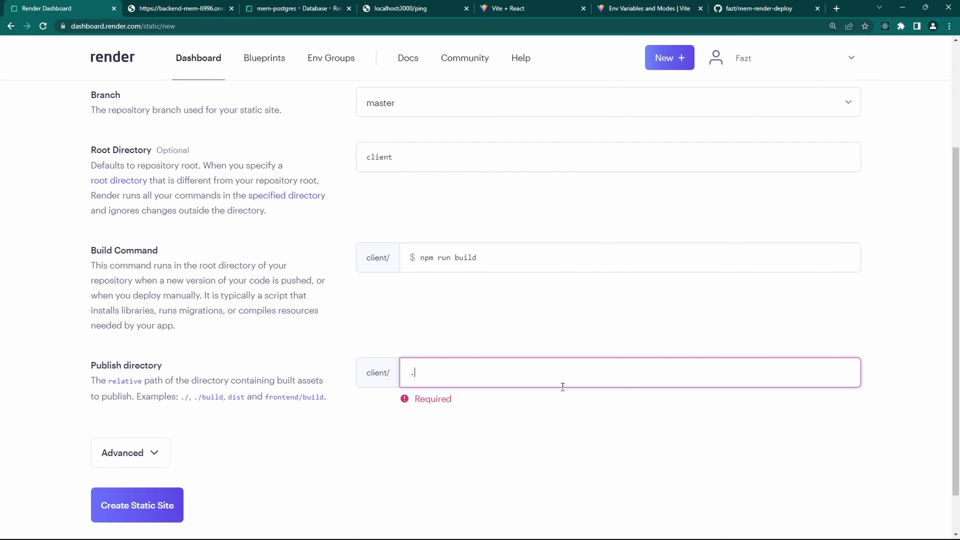
{"action": "type", "text": ".dist"}
{"action": "key", "text": "BackSpace"}
{"action": "key", "text": "BackSpace"}
{"action": "key", "text": "BackSpace"}
{"action": "key", "text": "BackSpace"}
{"action": "key", "text": "BackSpace"}
{"action": "type", "text": "dist"}
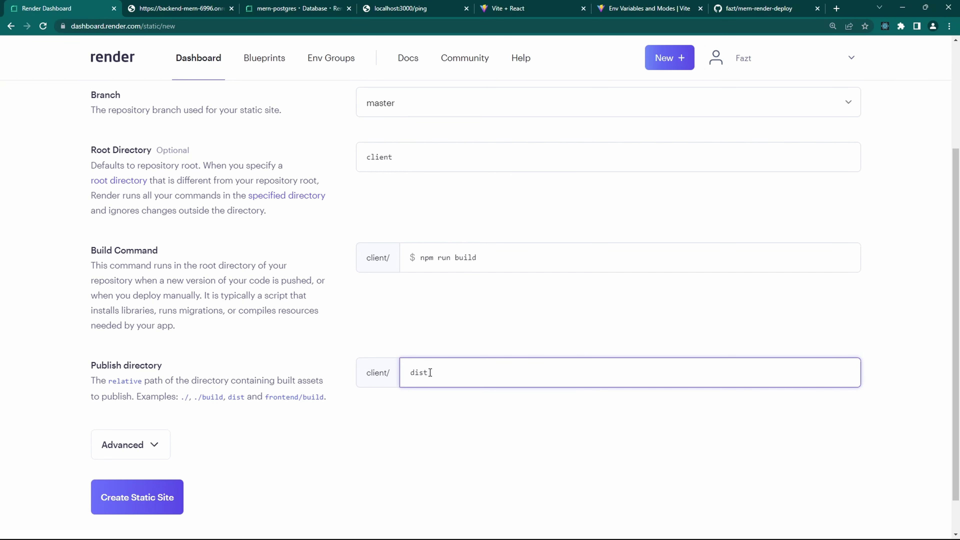
{"action": "scroll", "coordinate": [445, 332], "scroll_direction": "down", "scroll_amount": 1}
{"action": "scroll", "coordinate": [444, 335], "scroll_direction": "up", "scroll_amount": 2}
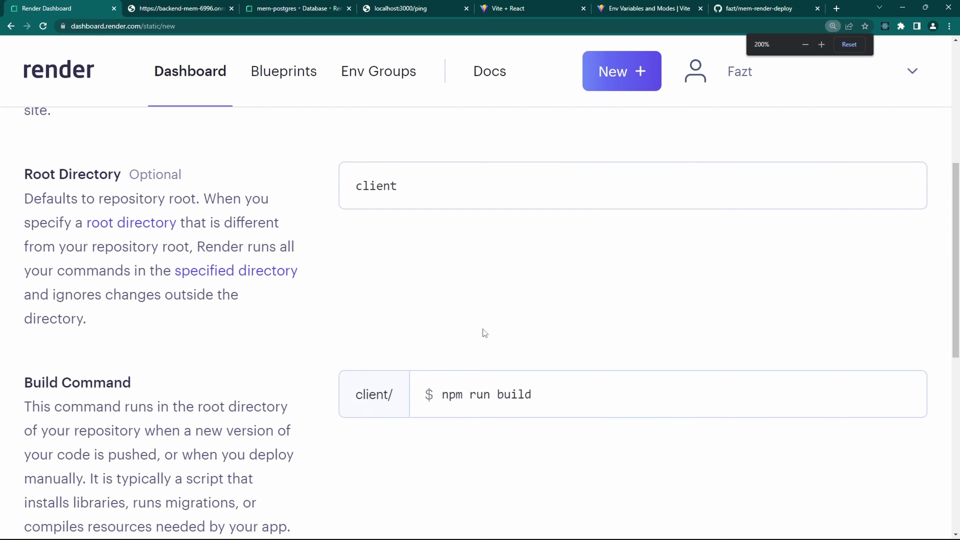
{"action": "scroll", "coordinate": [492, 295], "scroll_direction": "down", "scroll_amount": 3}
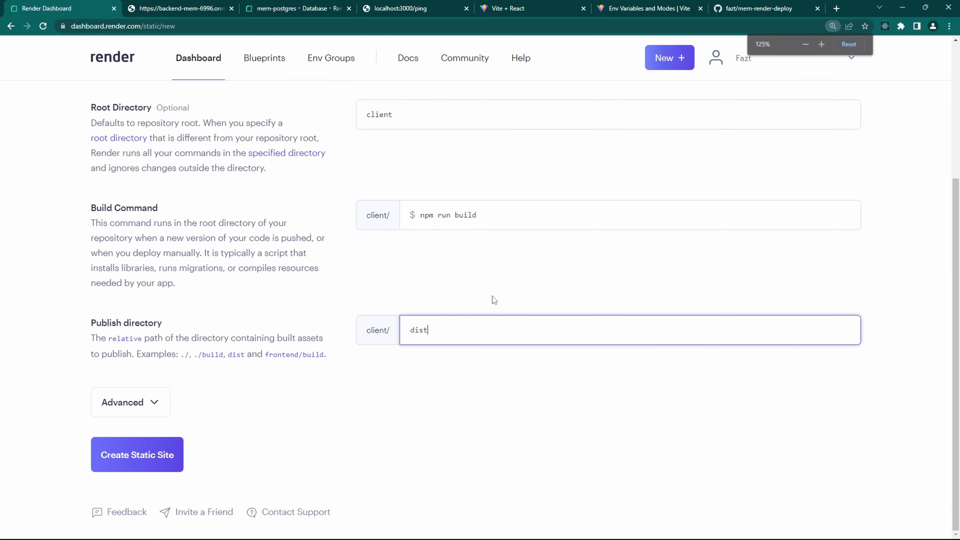
Expand the static site's advanced options and add an empty environment variable entry
{"action": "left_click", "coordinate": [133, 397]}
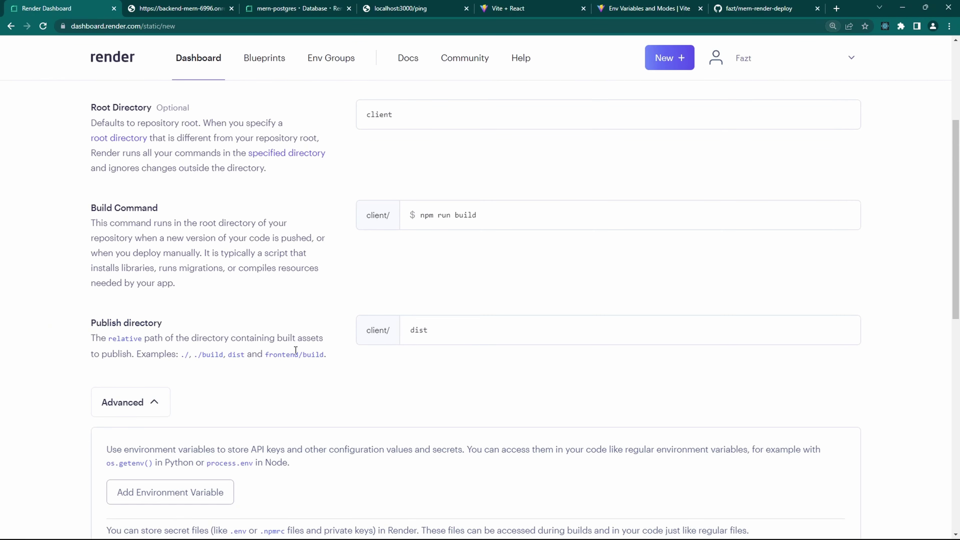
{"action": "scroll", "coordinate": [284, 345], "scroll_direction": "down", "scroll_amount": 5}
{"action": "left_click", "coordinate": [198, 250]}
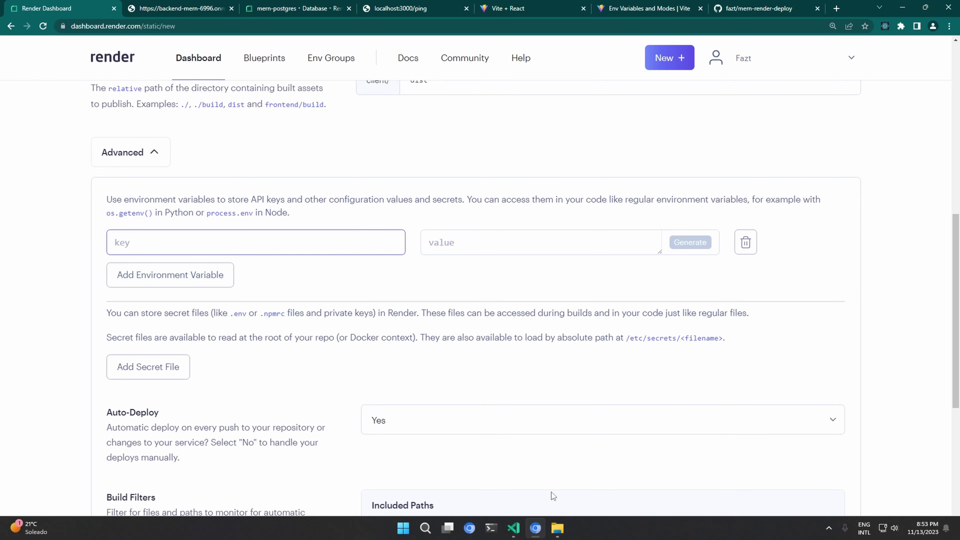
{"action": "left_click", "coordinate": [202, 9]}
{"action": "left_click", "coordinate": [229, 30]}
{"action": "left_click", "coordinate": [189, 26]}
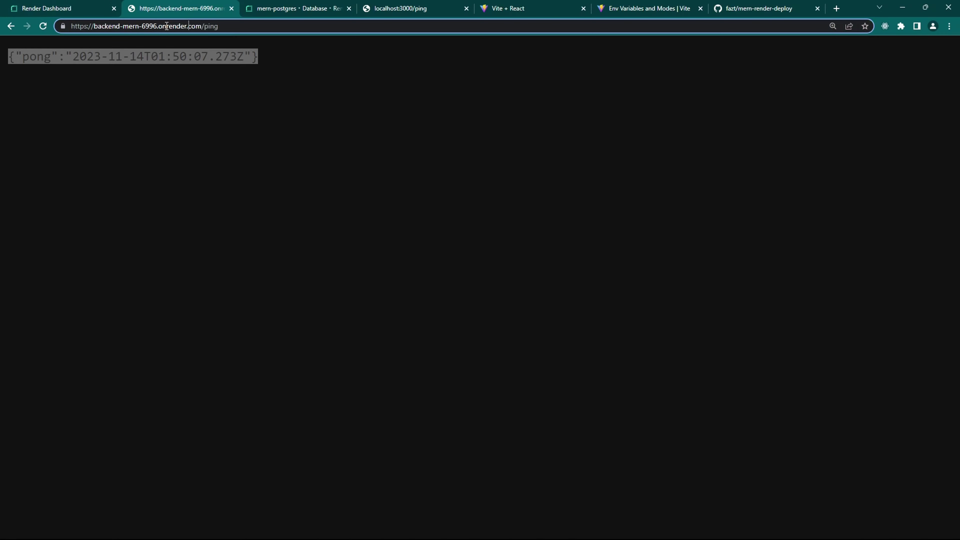
{"action": "left_click_drag", "start_coordinate": [204, 25], "coordinate": [52, 18]}
{"action": "key", "text": "ctrl+c"}
{"action": "left_click", "coordinate": [78, 6]}
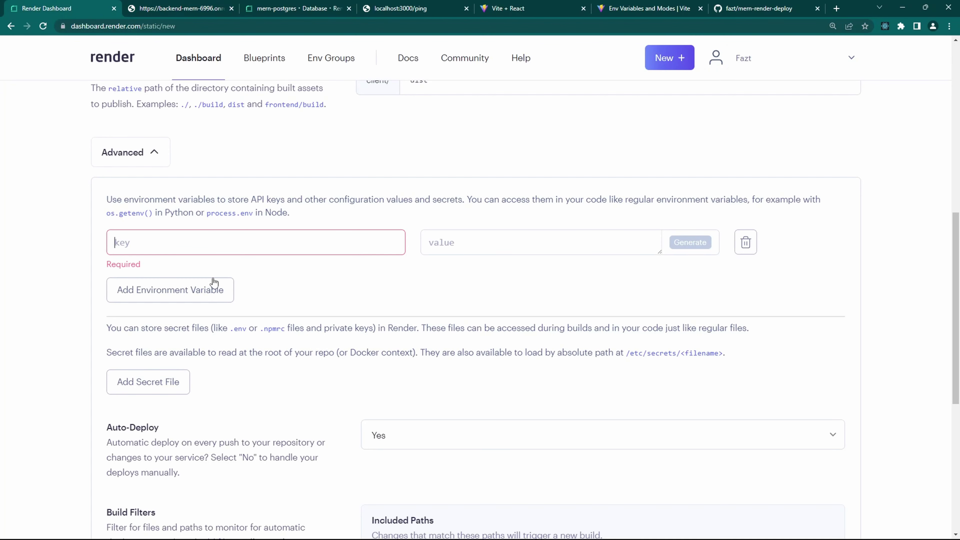
{"action": "left_click", "coordinate": [500, 246]}
{"action": "key", "text": "ctrl+v"}
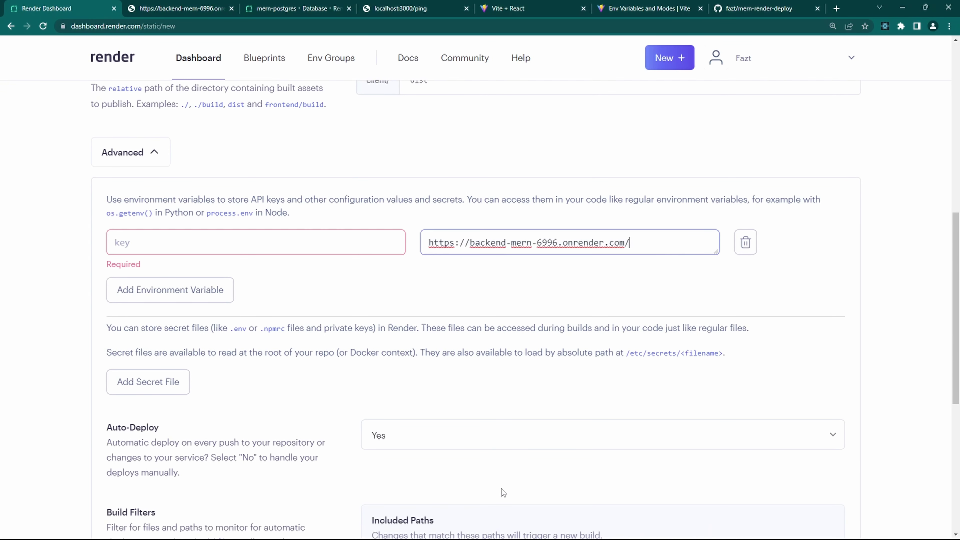
{"action": "key", "text": "BackSpace"}
{"action": "key", "text": "ctrl+a"}
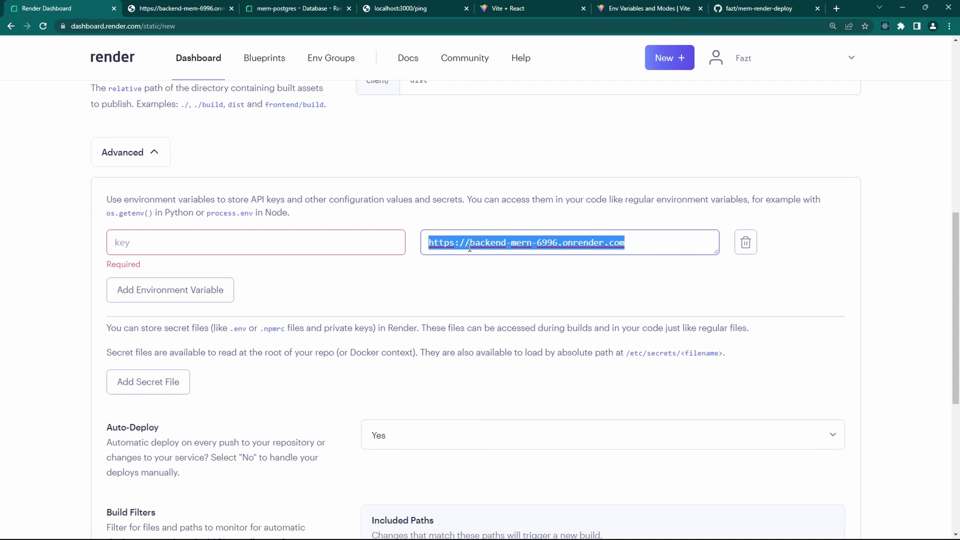
Copy VITE_BACKEND_URL from the client's .env file in VS Code and paste it as the environment variable's key in the browser
{"action": "left_click", "coordinate": [514, 529]}
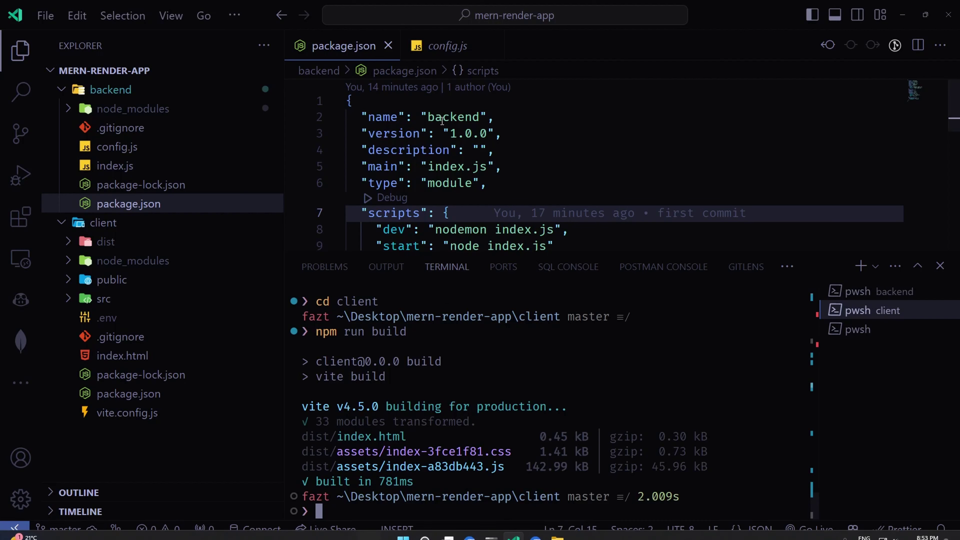
{"action": "left_click", "coordinate": [171, 318]}
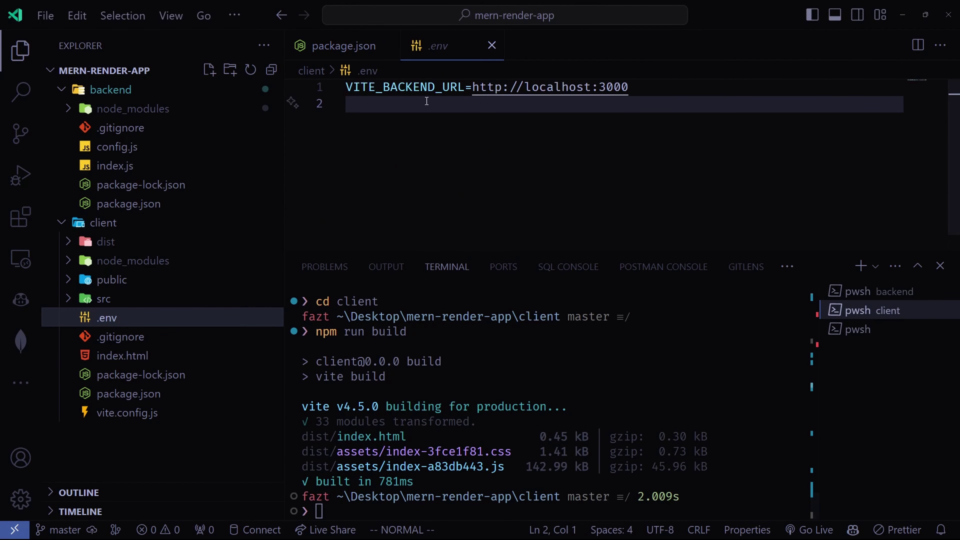
{"action": "double_click", "coordinate": [462, 87]}
{"action": "right_click", "coordinate": [402, 88]}
{"action": "left_click", "coordinate": [434, 288]}
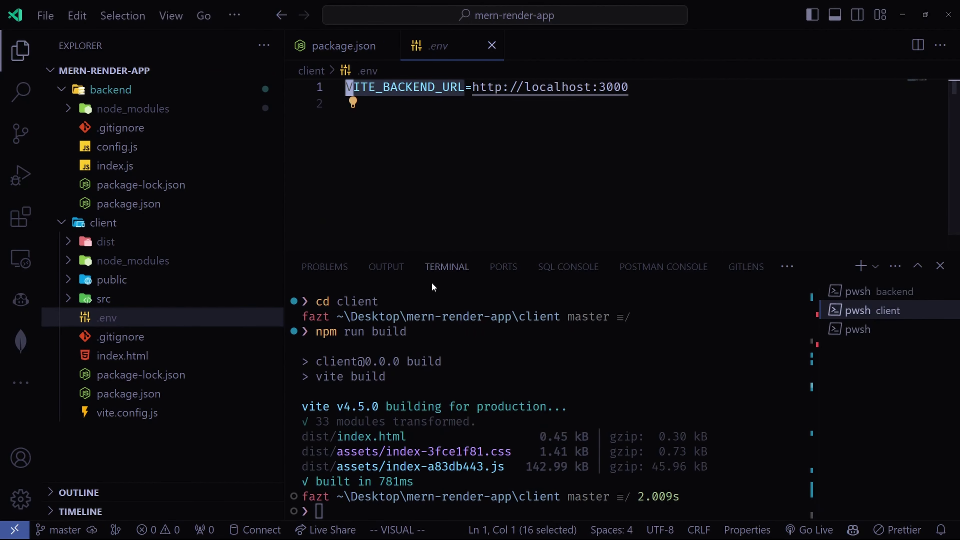
{"action": "key", "text": "alt+Tab"}
{"action": "left_click", "coordinate": [223, 243]}
{"action": "key", "text": "ctrl+v"}
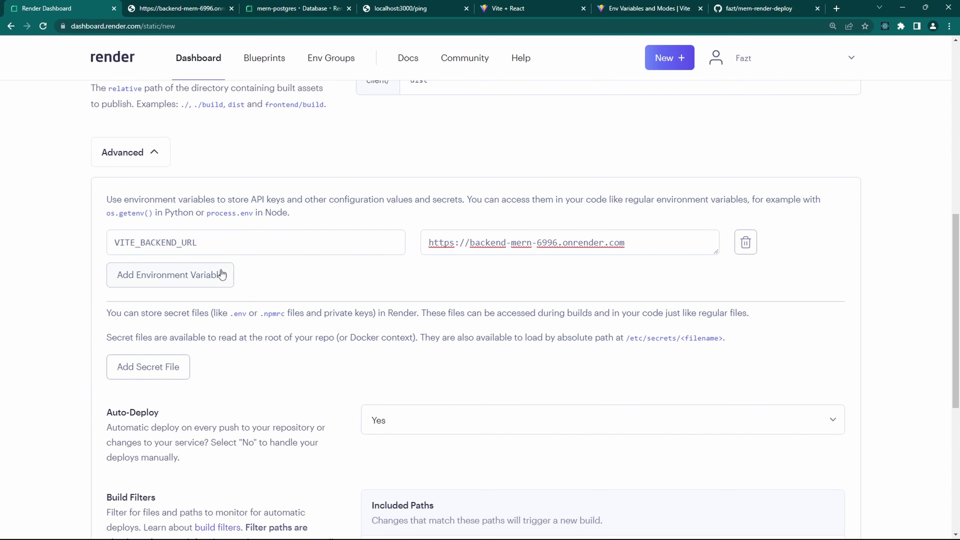
Create the static site with VITE_BACKEND_URL as its only environment variable, removing any extra empty entry
{"action": "left_click", "coordinate": [221, 274]}
{"action": "scroll", "coordinate": [463, 251], "scroll_direction": "down", "scroll_amount": 8}
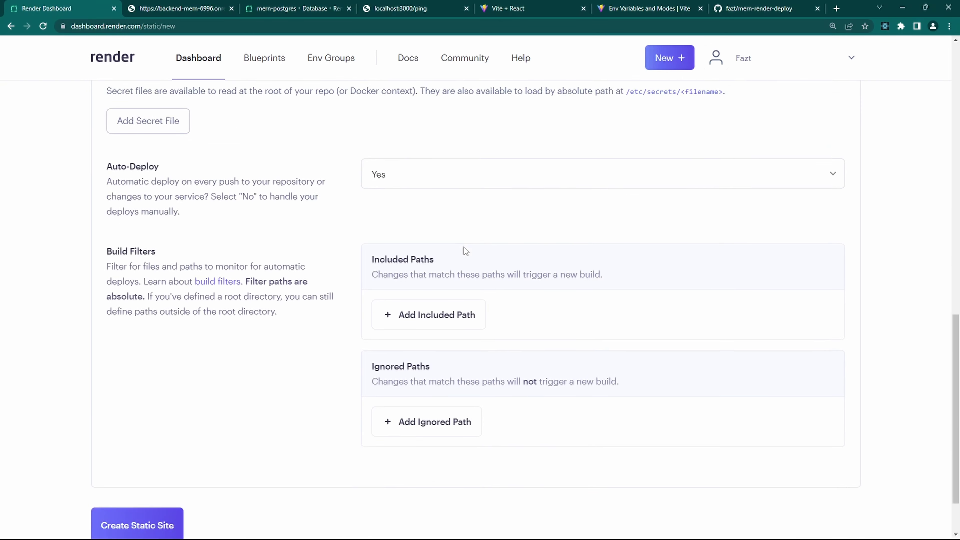
{"action": "left_click", "coordinate": [165, 447]}
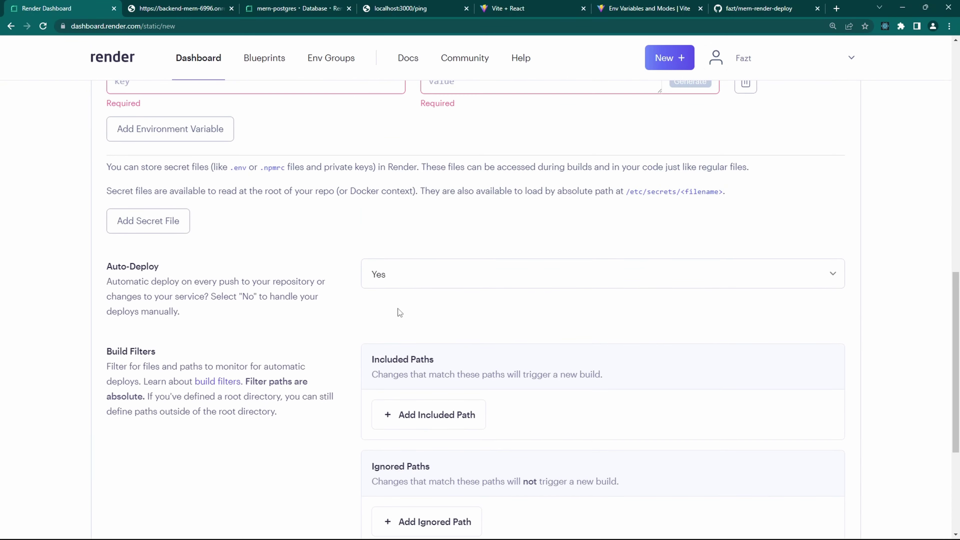
{"action": "left_click", "coordinate": [745, 280]}
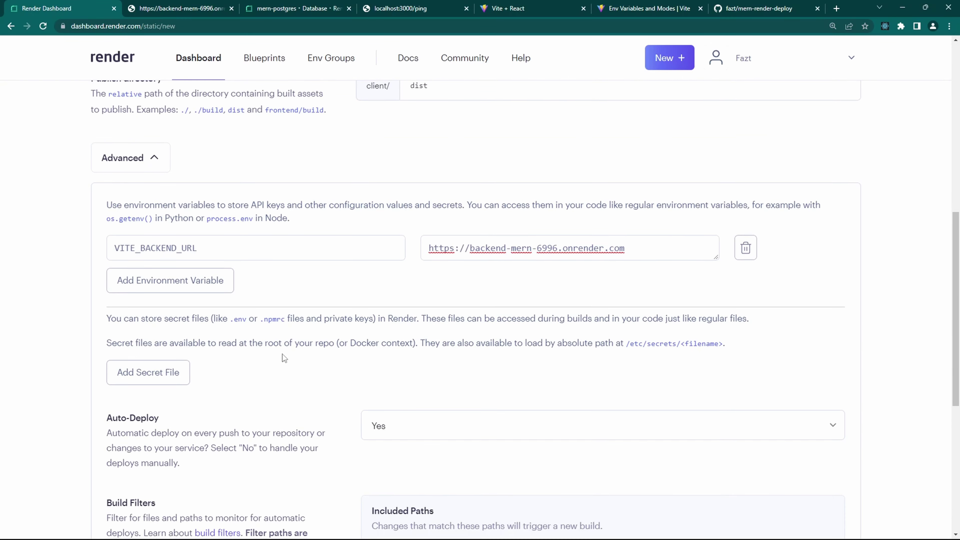
{"action": "scroll", "coordinate": [281, 355], "scroll_direction": "down", "scroll_amount": 8}
{"action": "left_click", "coordinate": [144, 453]}
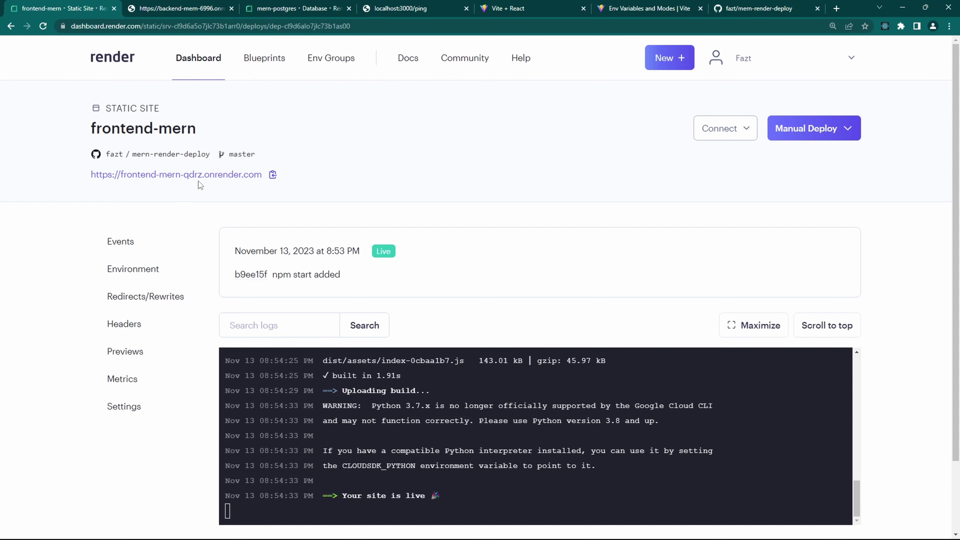
Open the deployed frontend-mern site and test its Users request with the developer console open
{"action": "left_click", "coordinate": [206, 176]}
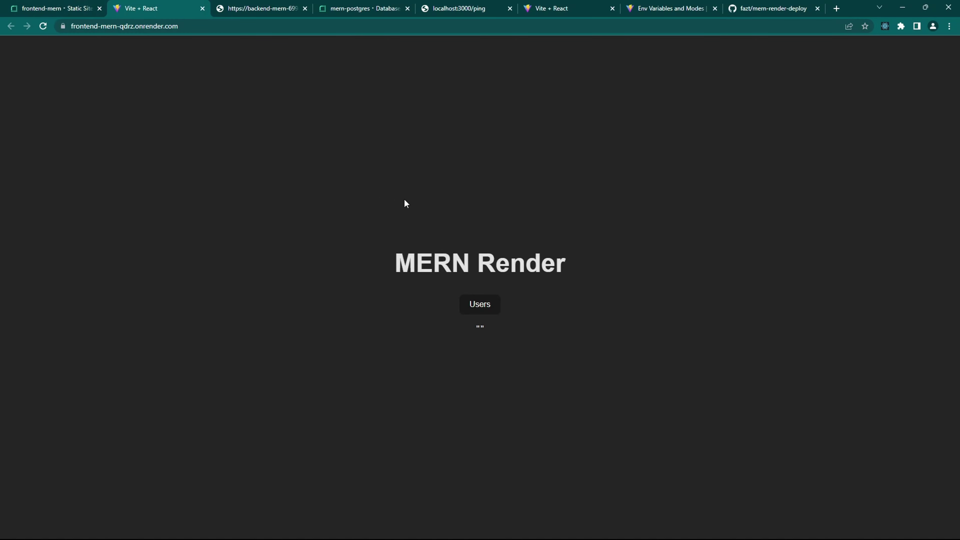
{"action": "key", "text": "F12"}
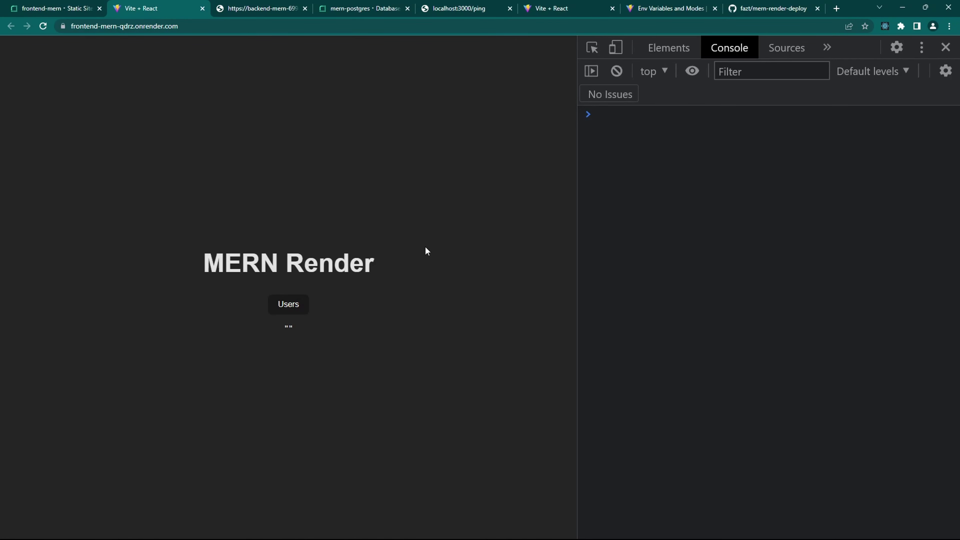
{"action": "left_click", "coordinate": [291, 310]}
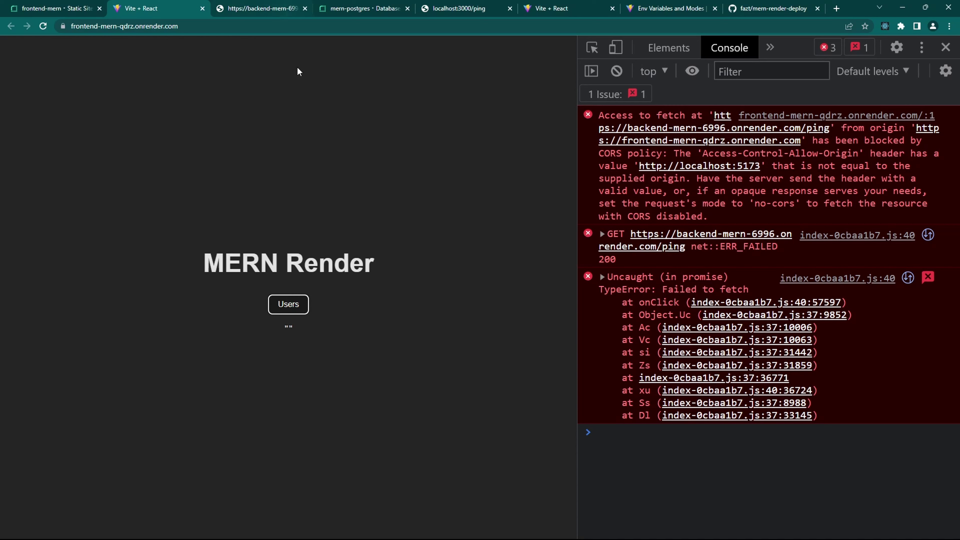
Copy the deployed frontend's address and open the backend-mern service from the Render dashboard
{"action": "left_click", "coordinate": [232, 30]}
{"action": "key", "text": "ctrl+c"}
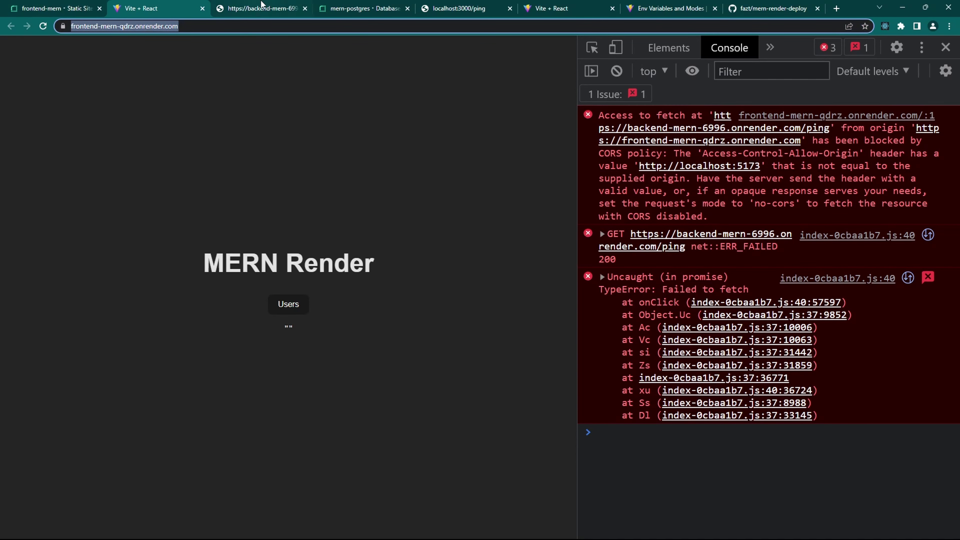
{"action": "left_click", "coordinate": [57, 8]}
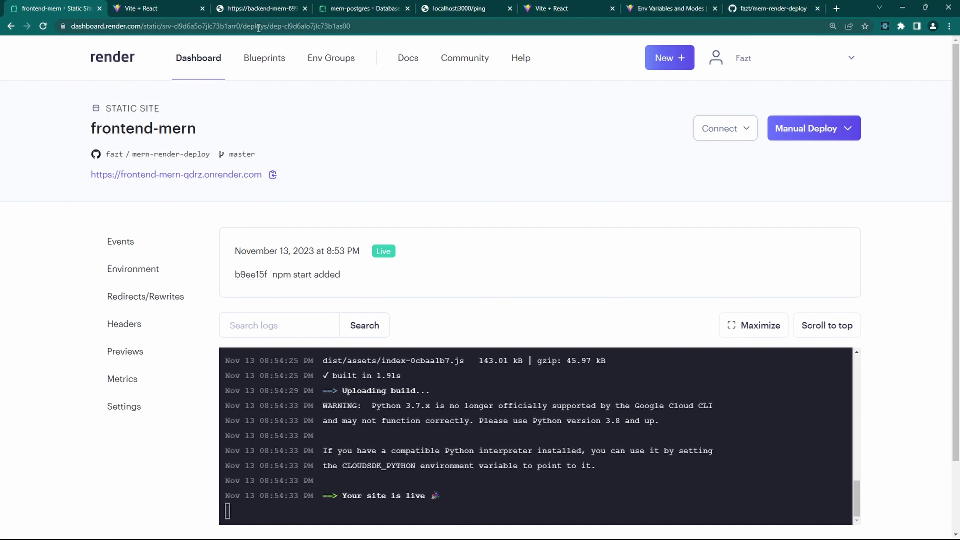
{"action": "left_click", "coordinate": [361, 8]}
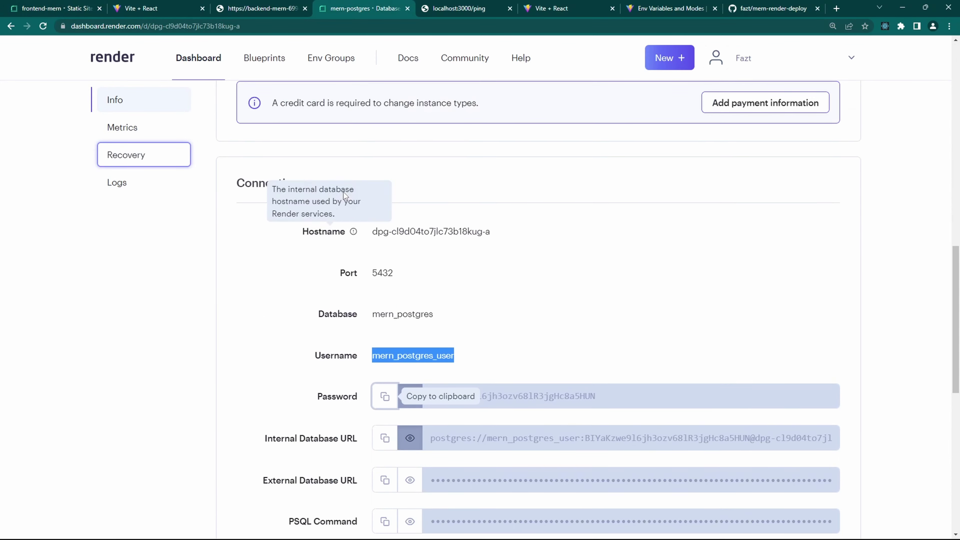
{"action": "scroll", "coordinate": [317, 151], "scroll_direction": "up", "scroll_amount": 6}
{"action": "left_click", "coordinate": [91, 7]}
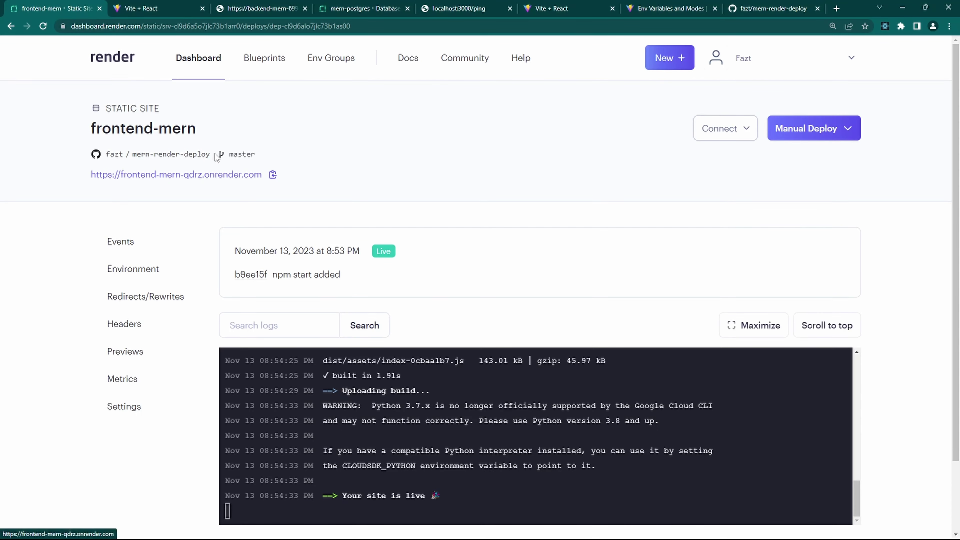
{"action": "left_click", "coordinate": [211, 63]}
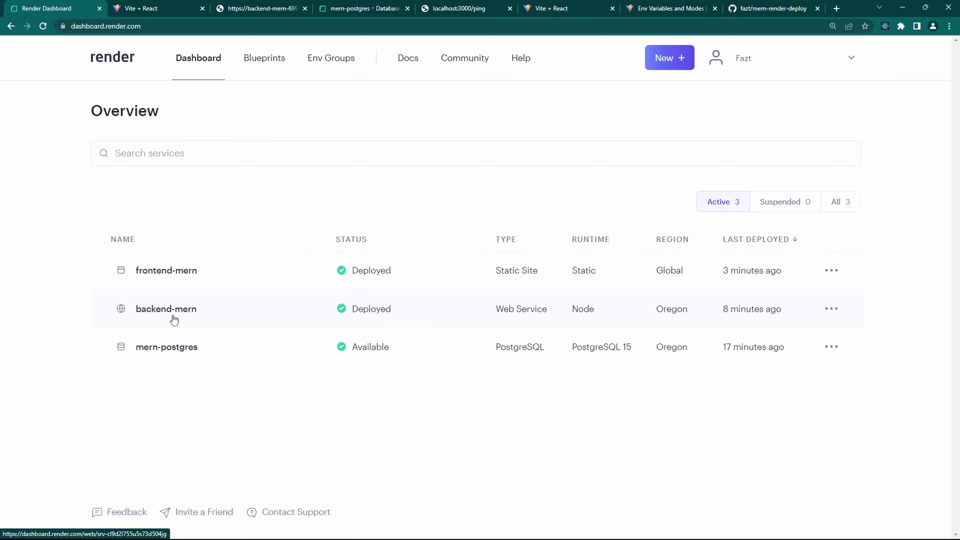
{"action": "left_click", "coordinate": [174, 319]}
Open the backend-mern service's environment settings and add a blank environment variable
{"action": "scroll", "coordinate": [133, 422], "scroll_direction": "down", "scroll_amount": 2}
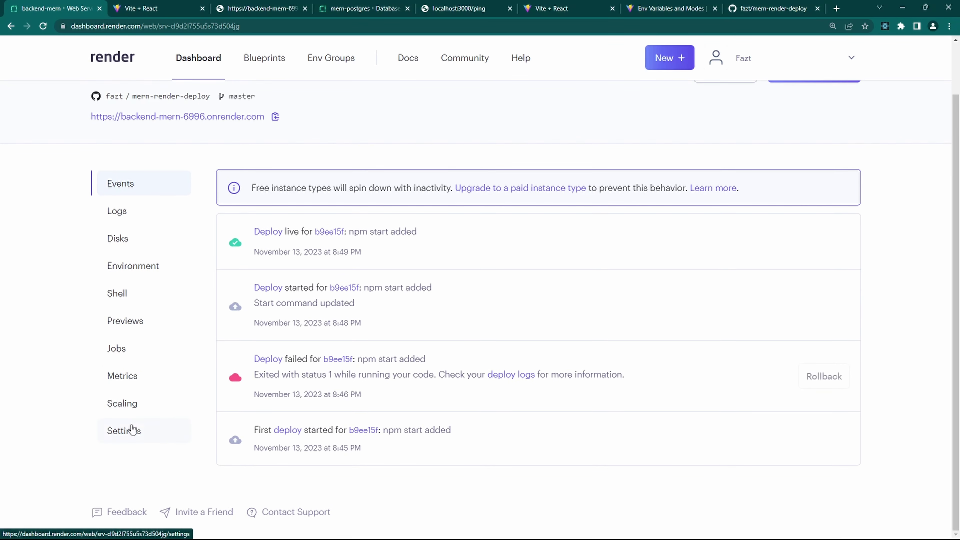
{"action": "left_click", "coordinate": [151, 264]}
{"action": "scroll", "coordinate": [367, 245], "scroll_direction": "down", "scroll_amount": 3}
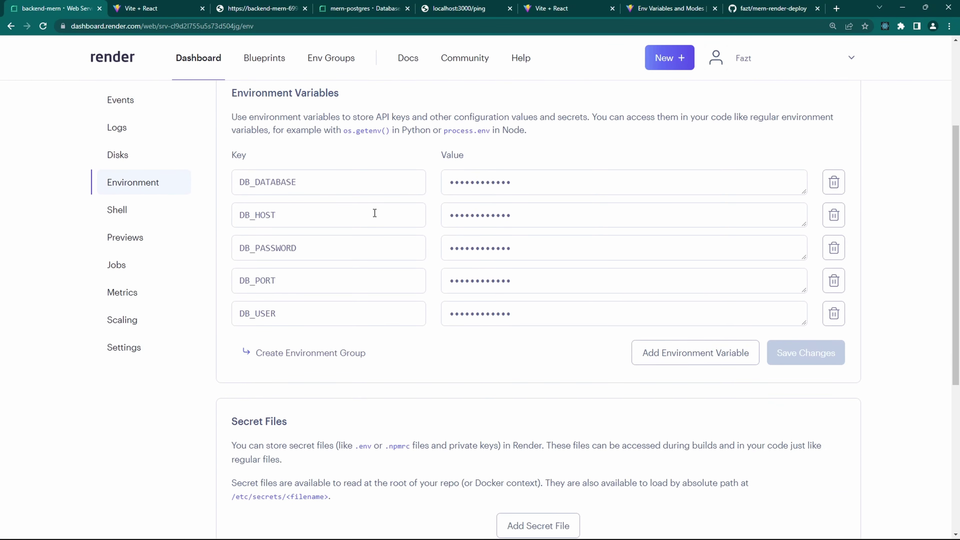
{"action": "left_click", "coordinate": [652, 360]}
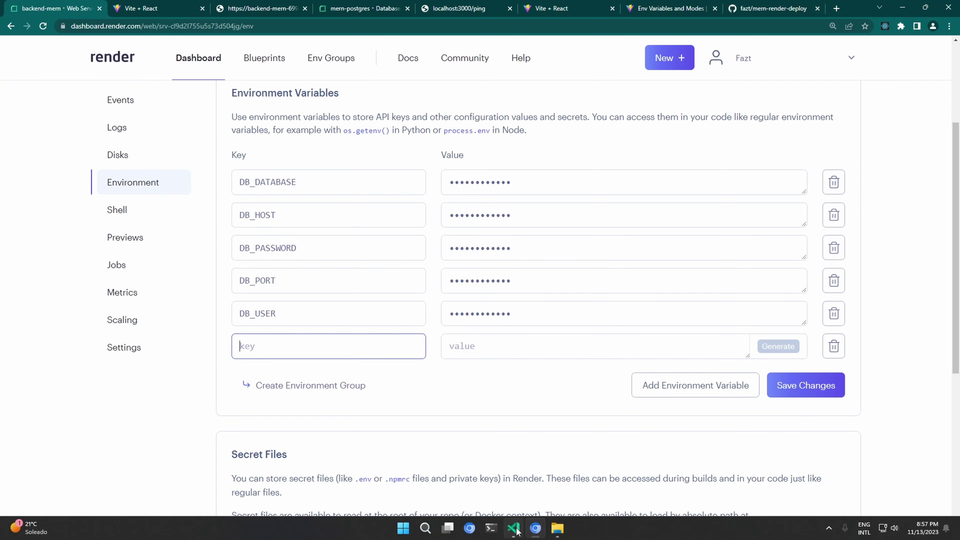
Check the frontend URL variable's name in backend/config.js in VS Code, and return to the browser
{"action": "left_click", "coordinate": [514, 528]}
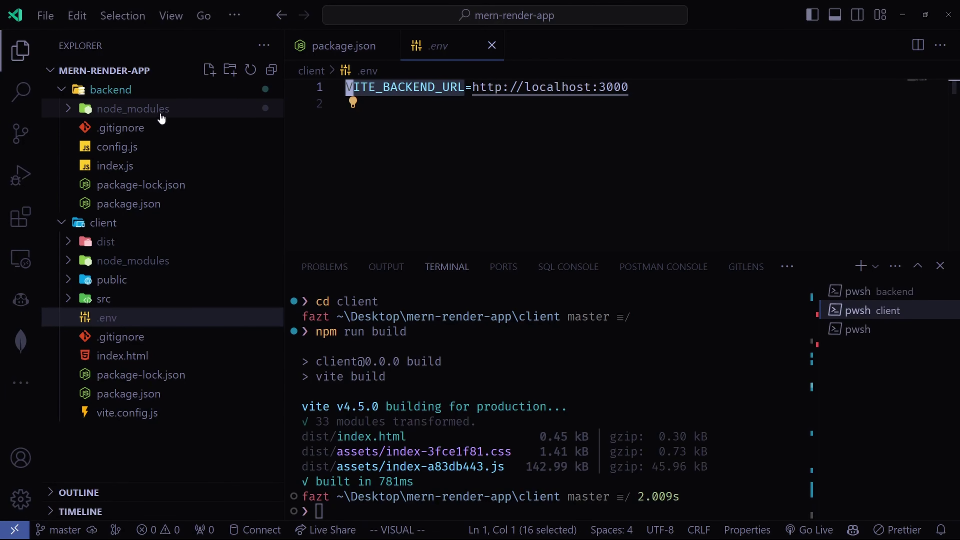
{"action": "left_click", "coordinate": [154, 147]}
{"action": "scroll", "coordinate": [543, 203], "scroll_direction": "down", "scroll_amount": 1}
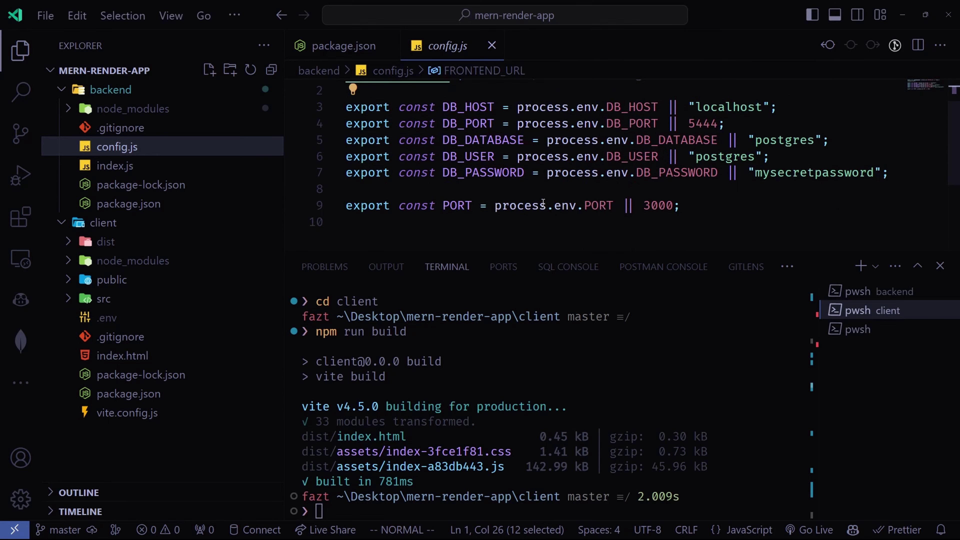
{"action": "scroll", "coordinate": [515, 192], "scroll_direction": "up", "scroll_amount": 1}
{"action": "key", "text": "alt+Tab"}
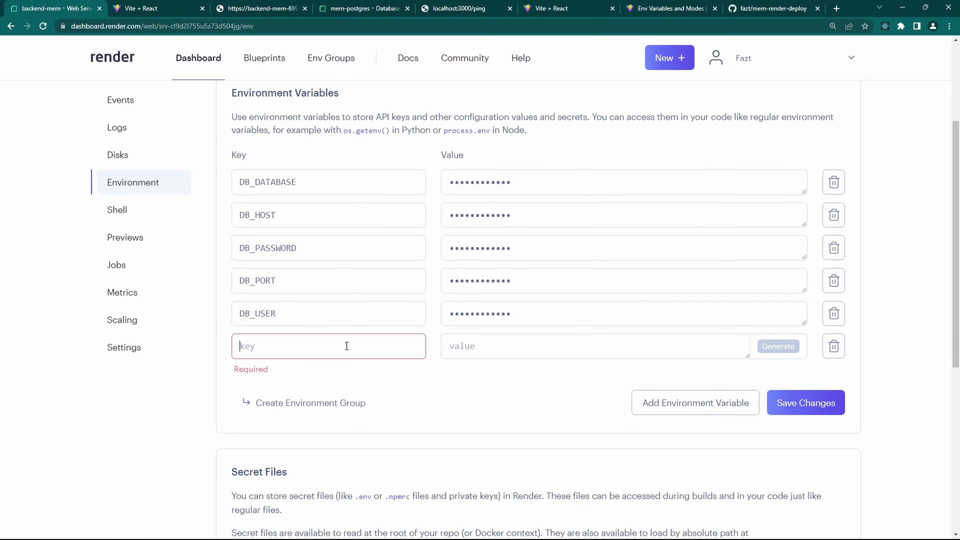
Set the new variable FRONTEND_URL to the copied frontend address without its trailing slash, and save the changes
{"action": "key", "text": "Caps_Lock"}
{"action": "type", "text": "FRONTEND_URL"}
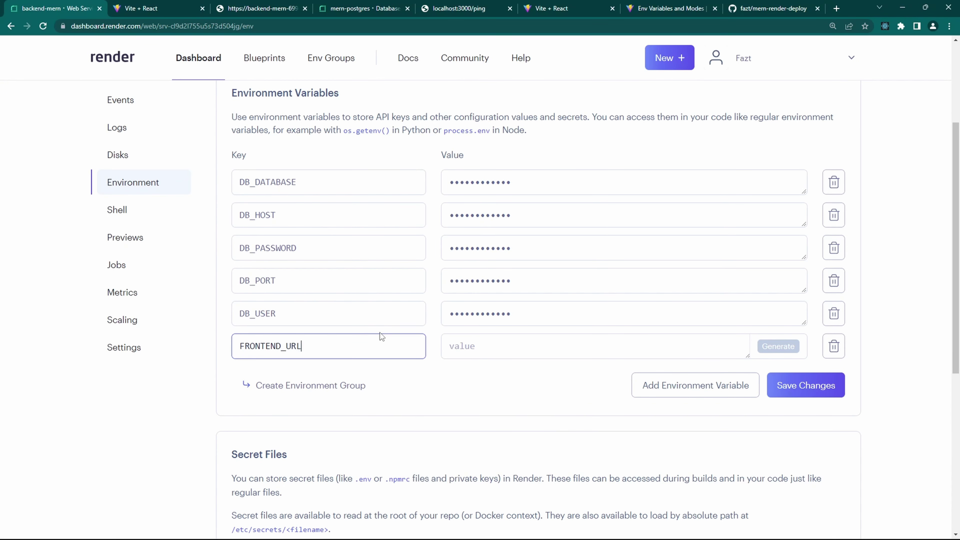
{"action": "key", "text": "Tab"}
{"action": "key", "text": "ctrl+v"}
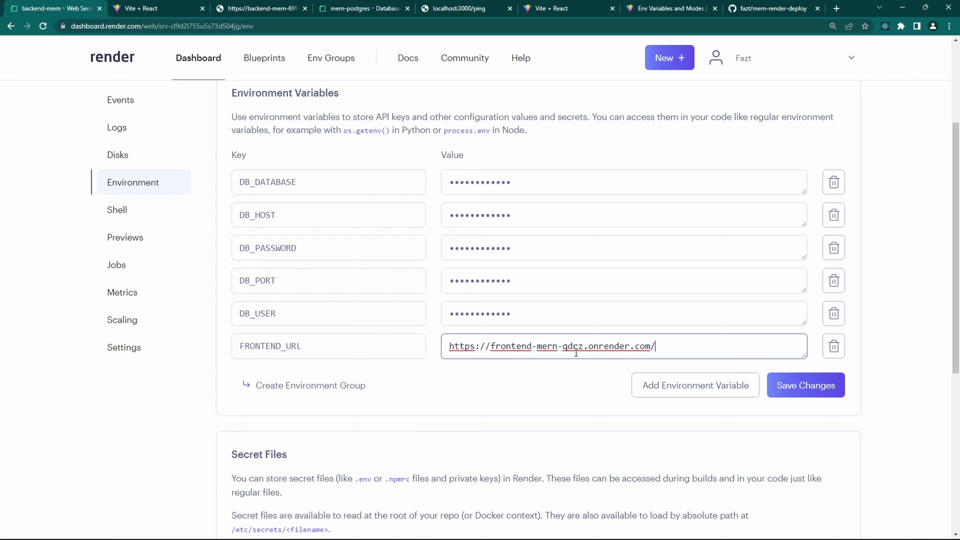
{"action": "key", "text": "BackSpace"}
{"action": "left_click", "coordinate": [807, 383]}
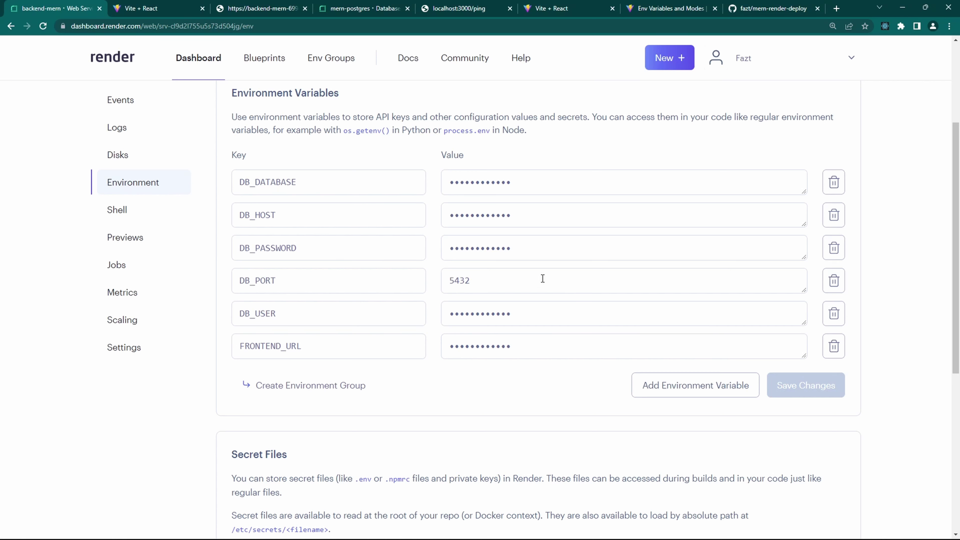
From the backend-mern events, open the log of the newest deploy, started by the environment update
{"action": "mouse_move", "coordinate": [511, 244]}
{"action": "scroll", "coordinate": [324, 222], "scroll_direction": "up", "scroll_amount": 3}
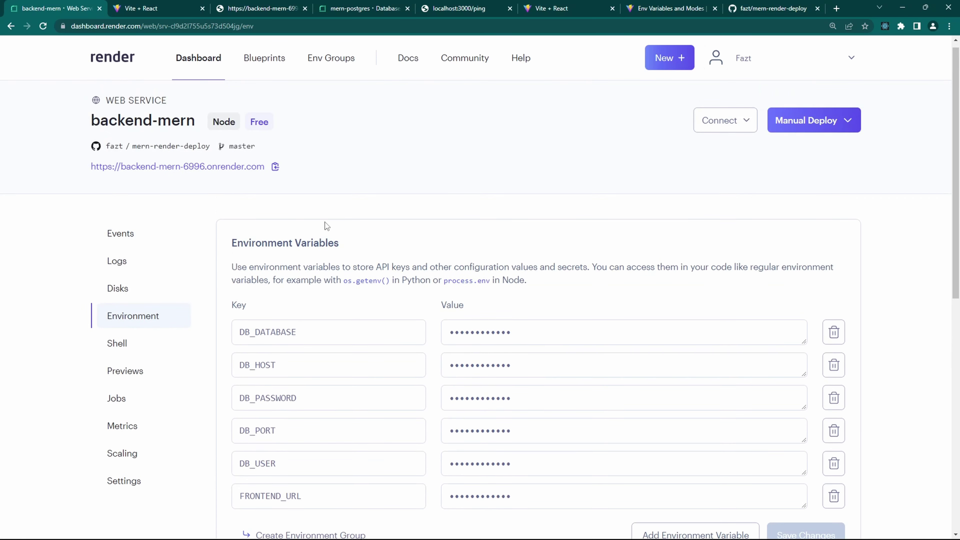
{"action": "scroll", "coordinate": [325, 222], "scroll_direction": "down", "scroll_amount": 2}
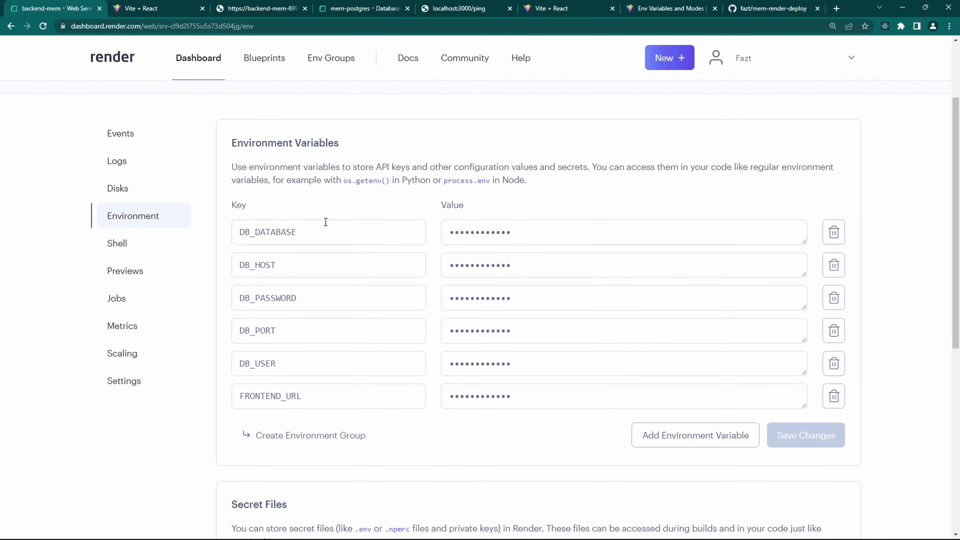
{"action": "scroll", "coordinate": [382, 225], "scroll_direction": "up", "scroll_amount": 3}
{"action": "scroll", "coordinate": [383, 225], "scroll_direction": "down", "scroll_amount": 5}
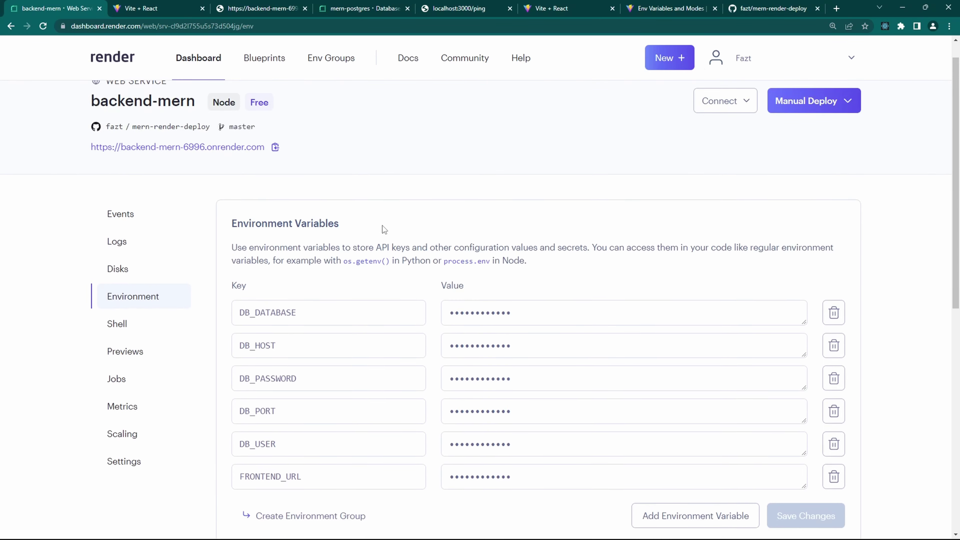
{"action": "scroll", "coordinate": [390, 222], "scroll_direction": "up", "scroll_amount": 3}
{"action": "left_click", "coordinate": [171, 189]}
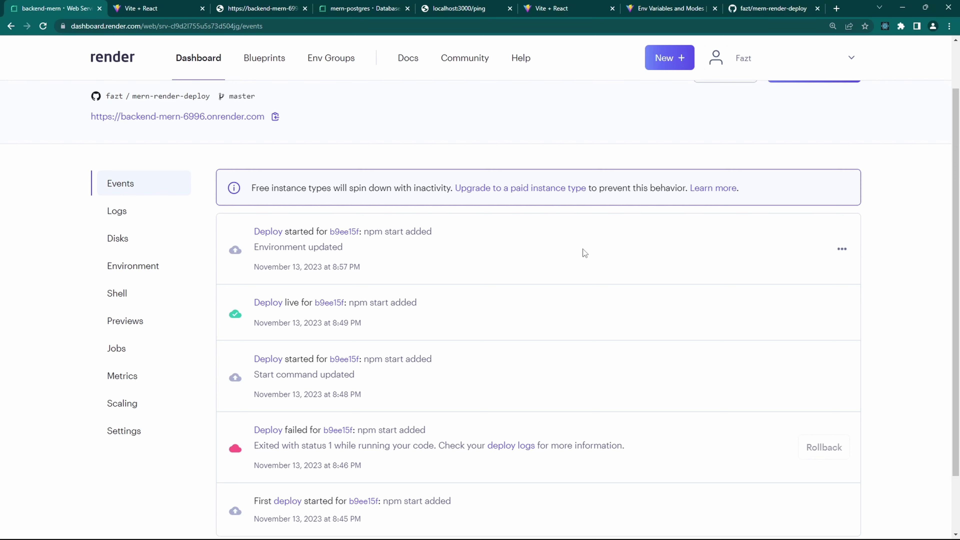
{"action": "left_click", "coordinate": [274, 232]}
{"action": "scroll", "coordinate": [321, 235], "scroll_direction": "down", "scroll_amount": 1}
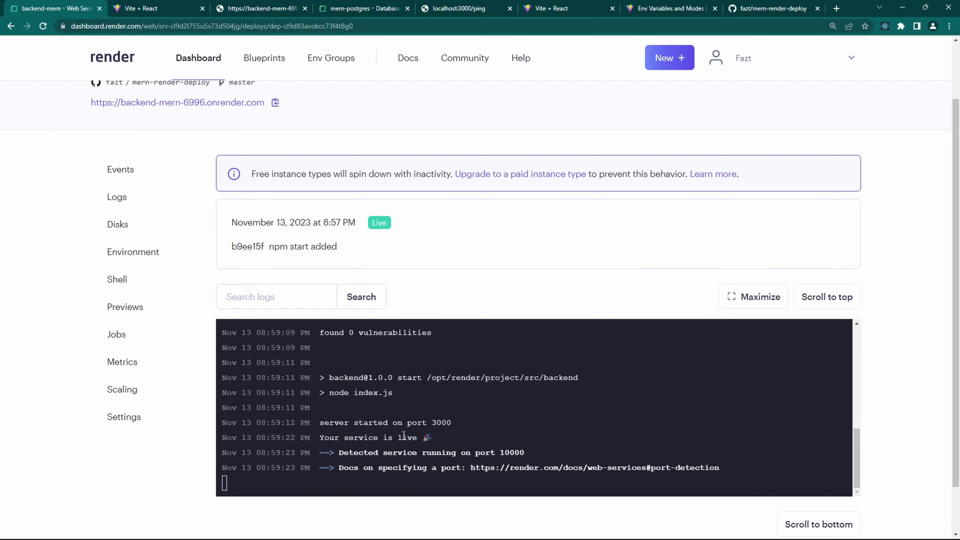
Open the backend-mern service's public address in a new tab and view its root page
{"action": "scroll", "coordinate": [259, 197], "scroll_direction": "up", "scroll_amount": 2}
{"action": "left_click", "coordinate": [262, 175], "text": "ctrl"}
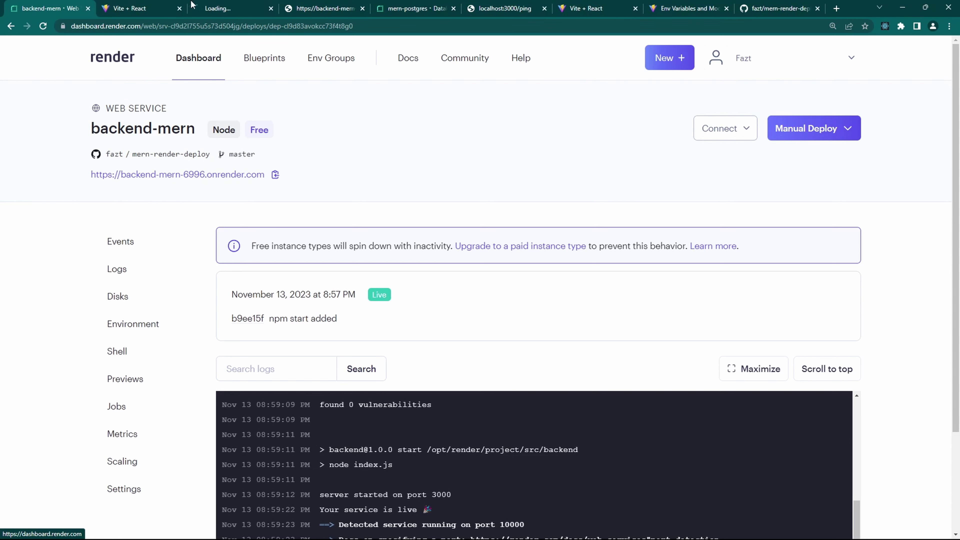
{"action": "left_click", "coordinate": [196, 5]}
{"action": "left_click_drag", "start_coordinate": [196, 4], "coordinate": [168, 18]}
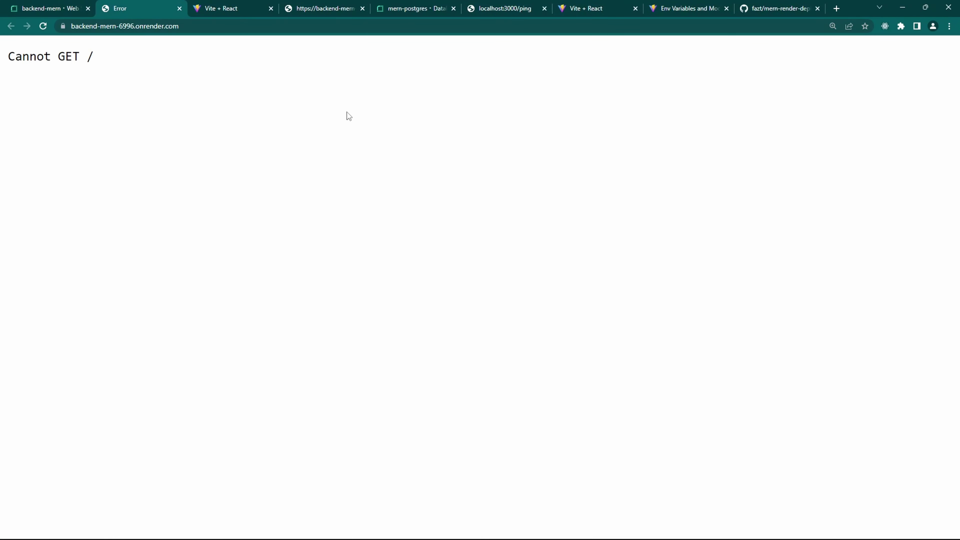
Return to the deployed frontend and run its Users request against the redeployed backend
{"action": "left_click", "coordinate": [247, 5]}
{"action": "key", "text": "Return"}
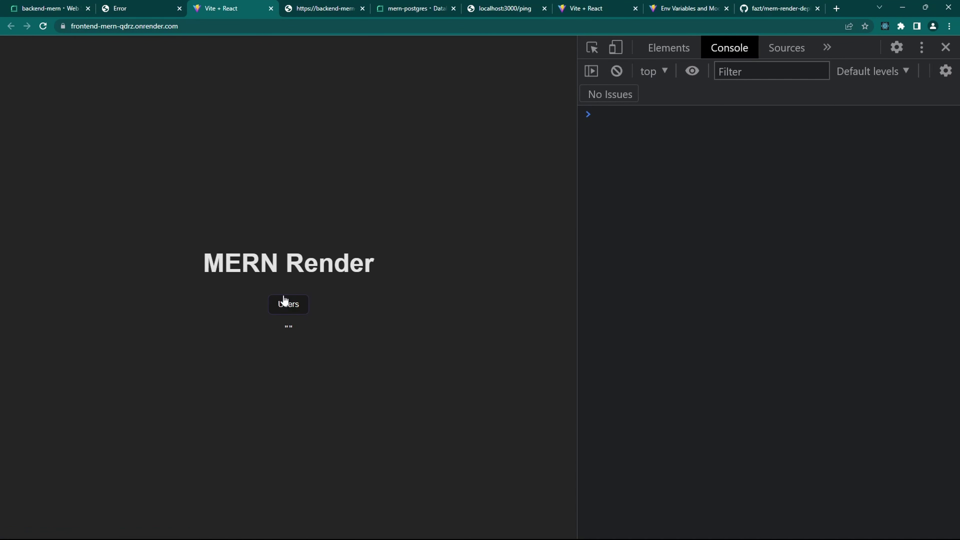
{"action": "left_click", "coordinate": [293, 303]}
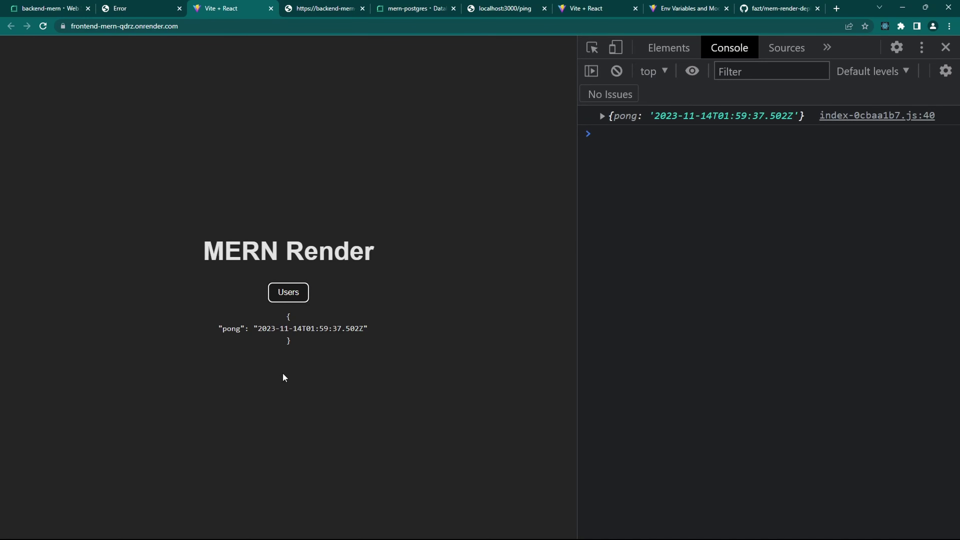
Enlarge the frontend page to 175%, highlight the JSON response and repeat the Users request several times
{"action": "key", "text": "ctrl+plus"}
{"action": "key", "text": "ctrl+plus"}
{"action": "key", "text": "ctrl+plus"}
{"action": "key", "text": "ctrl+plus"}
{"action": "left_click_drag", "start_coordinate": [285, 329], "coordinate": [310, 378]}
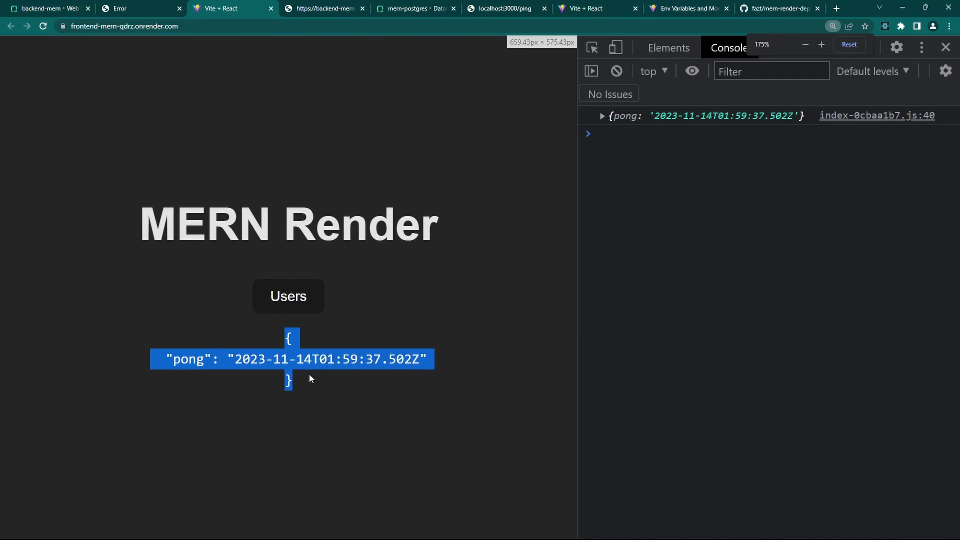
{"action": "left_click", "coordinate": [309, 304]}
{"action": "left_click", "coordinate": [308, 305]}
{"action": "left_click", "coordinate": [309, 305]}
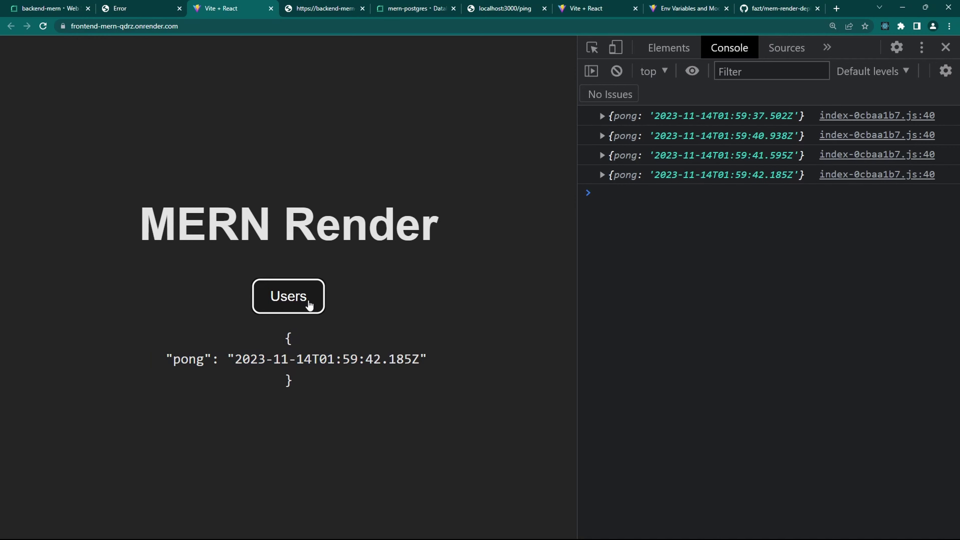
{"action": "left_click", "coordinate": [309, 305]}
{"action": "left_click", "coordinate": [309, 305]}
{"action": "left_click", "coordinate": [309, 304]}
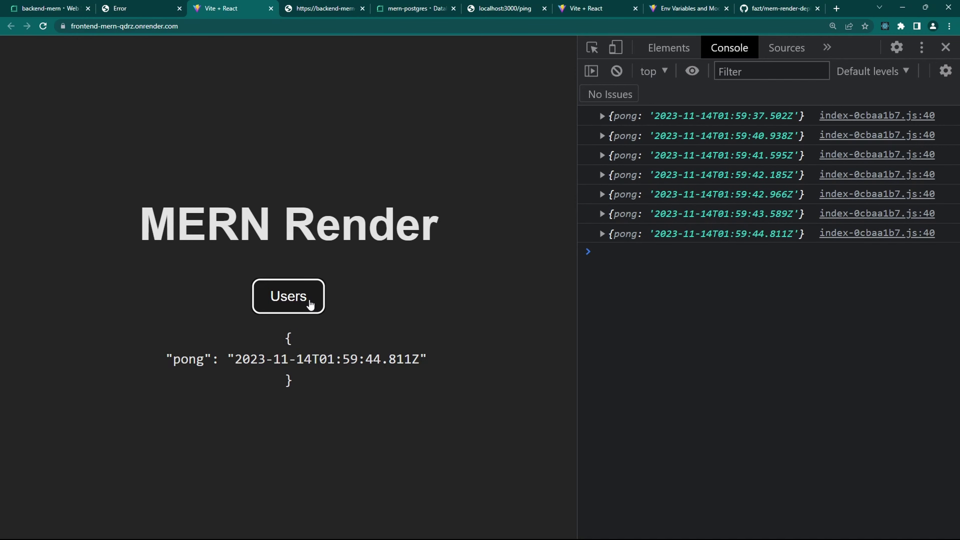
{"action": "left_click", "coordinate": [308, 304]}
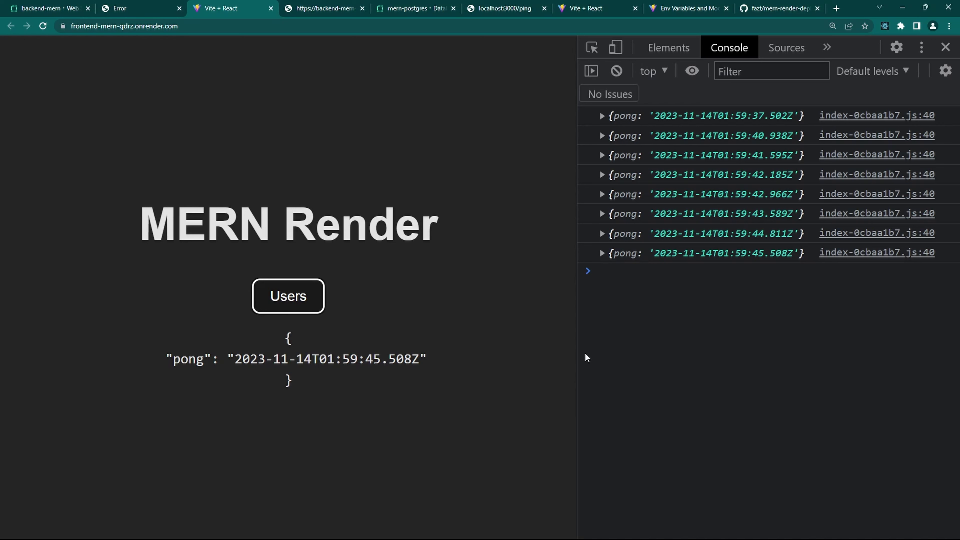
Return to the backend-mern deploy page and review the deploy log
{"action": "left_click", "coordinate": [61, 8]}
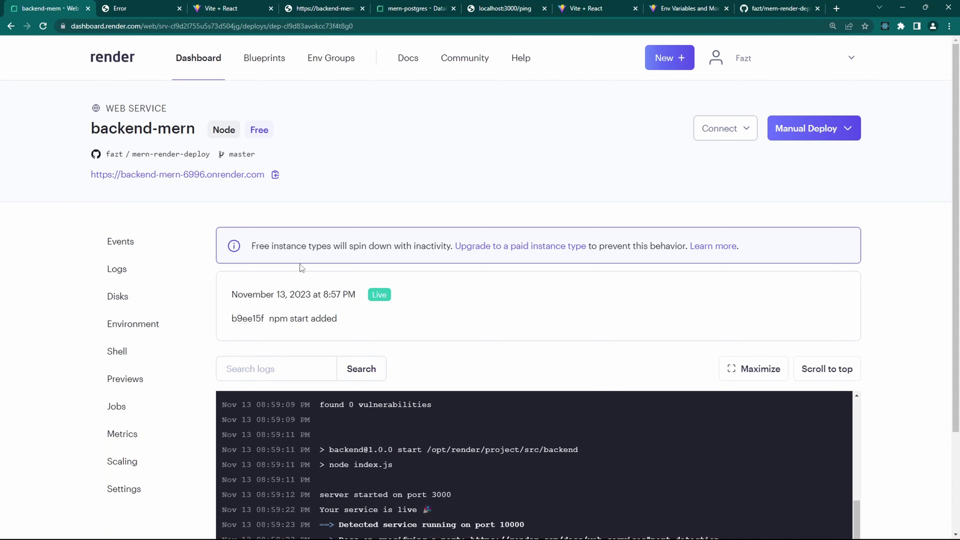
{"action": "scroll", "coordinate": [313, 181], "scroll_direction": "down", "scroll_amount": 3}
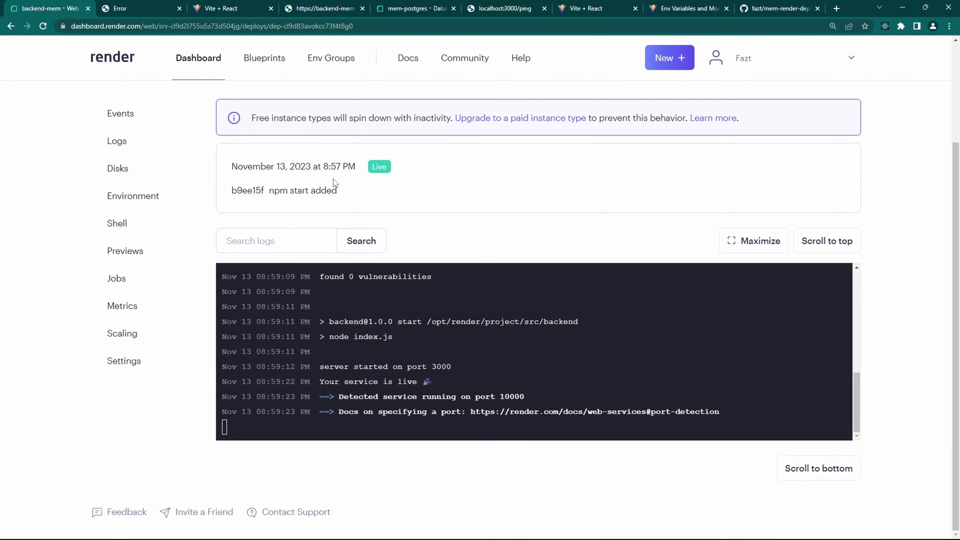
{"action": "scroll", "coordinate": [333, 181], "scroll_direction": "up", "scroll_amount": 3}
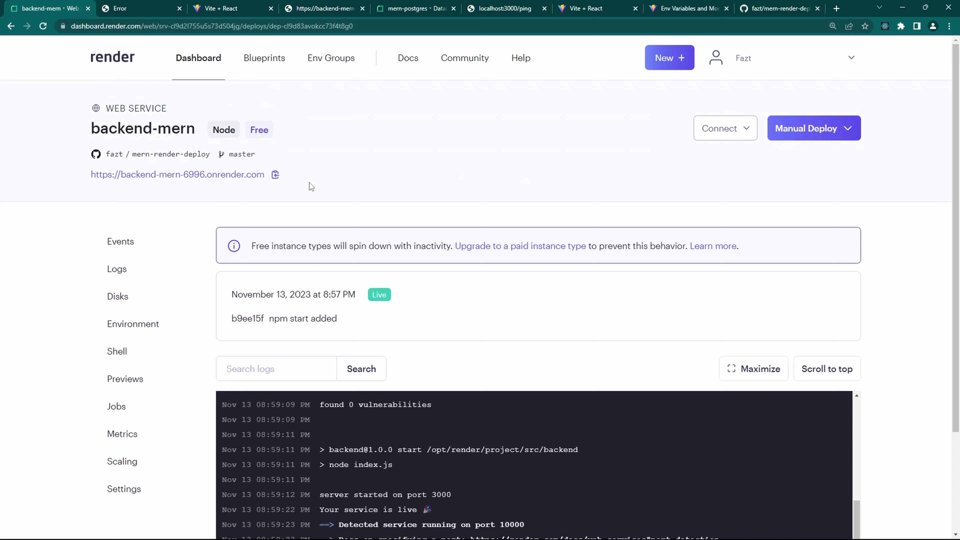
{"action": "left_click", "coordinate": [213, 73]}
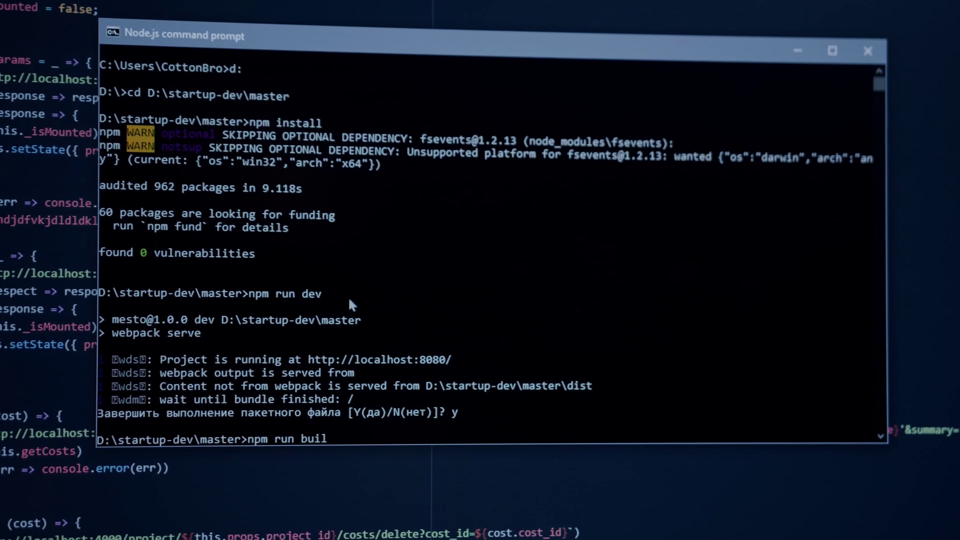
{"action": "key", "text": "Return"}
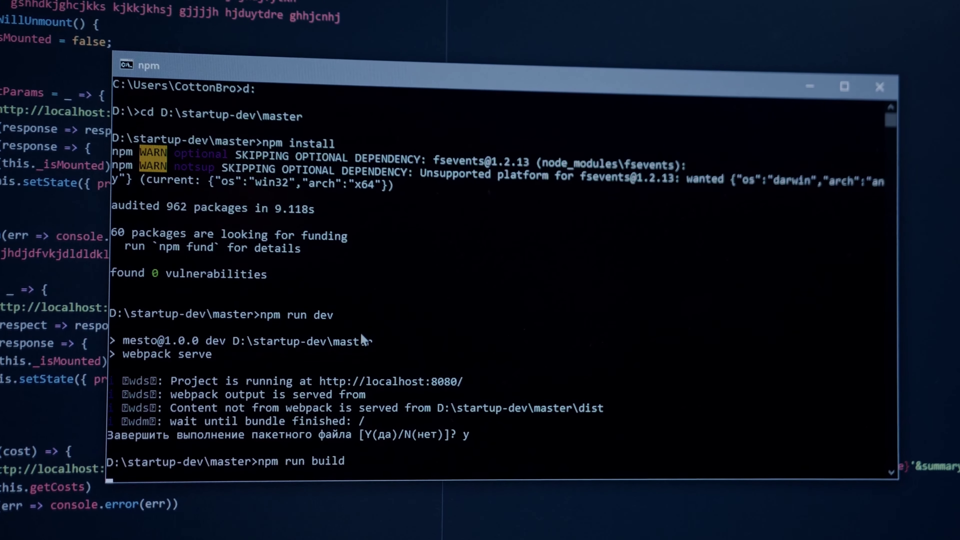